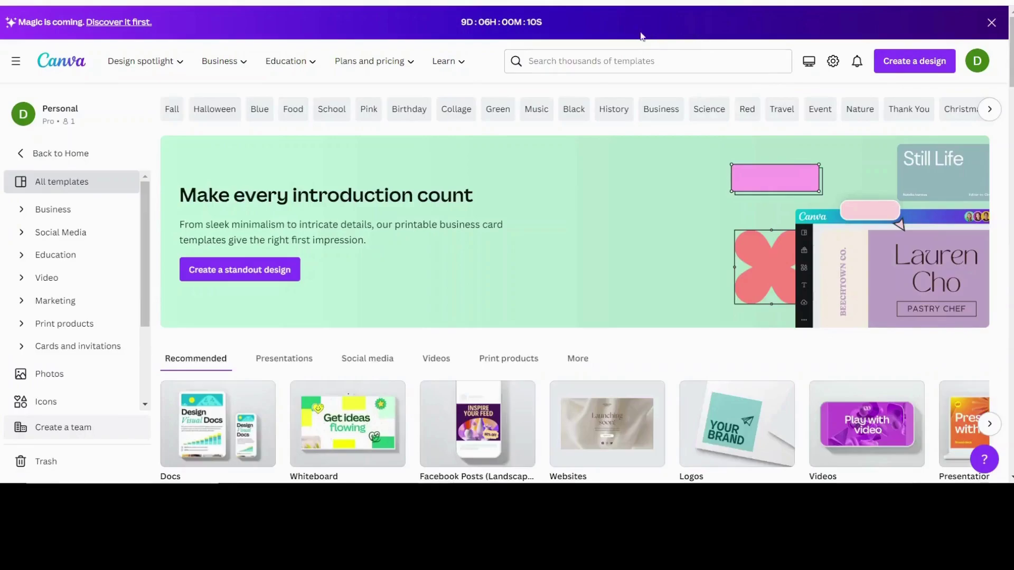
Search the template library for "website" and browse the resulting designs.
{"action": "left_click", "coordinate": [573, 60]}
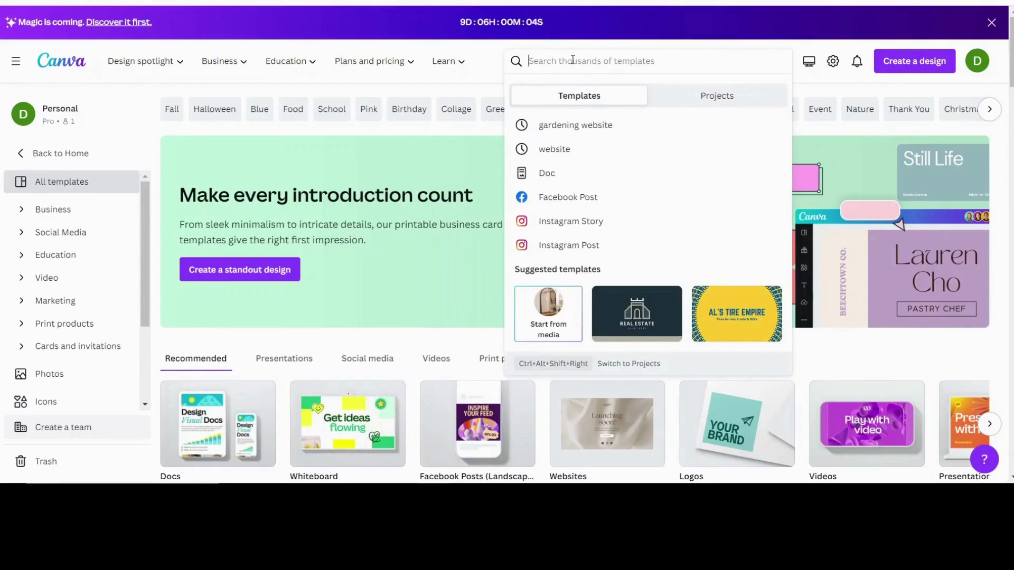
{"action": "type", "text": "website"}
{"action": "key", "text": "Return"}
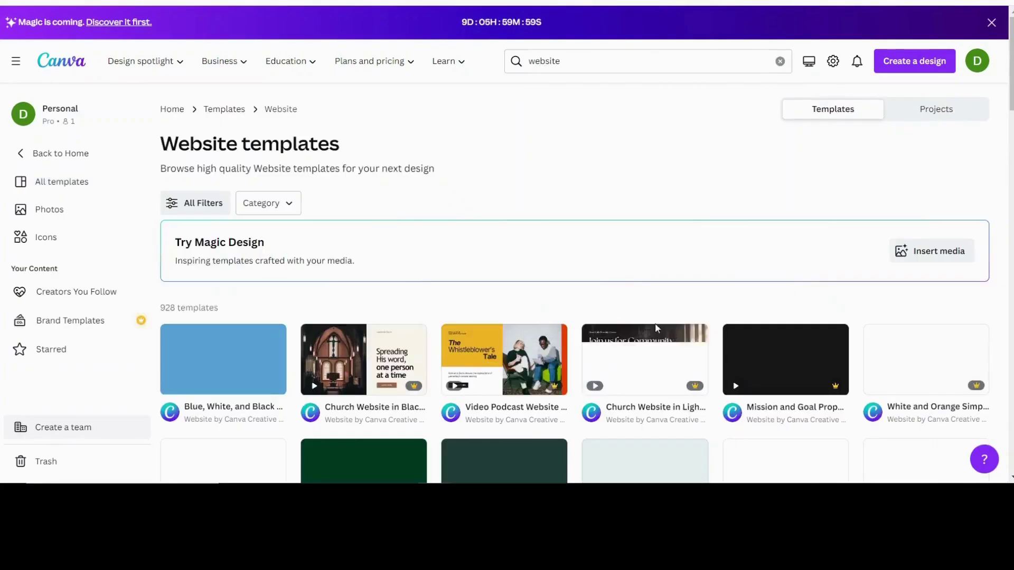
{"action": "scroll", "coordinate": [421, 362], "scroll_direction": "down", "scroll_amount": 3}
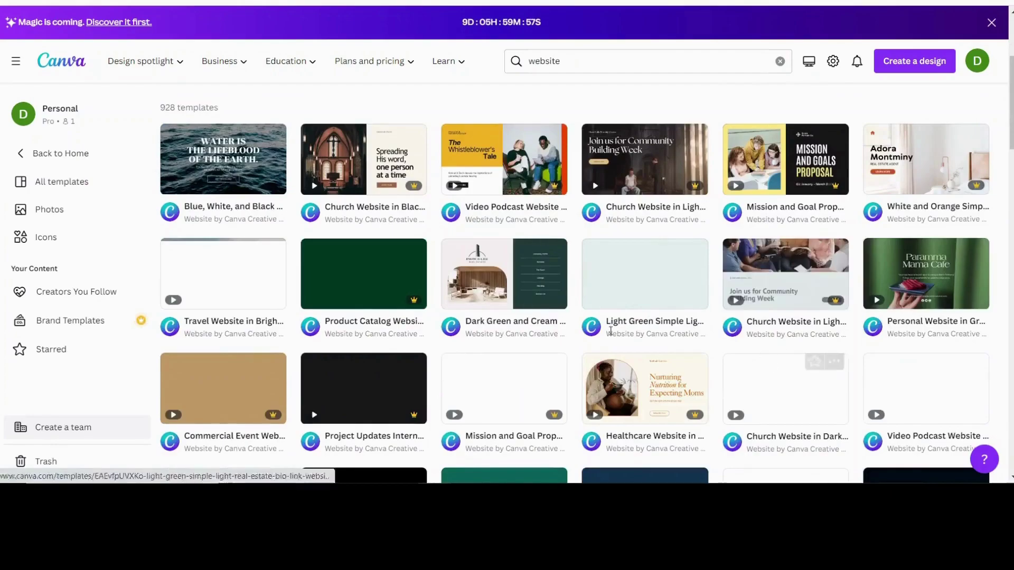
{"action": "scroll", "coordinate": [641, 378], "scroll_direction": "down", "scroll_amount": 6}
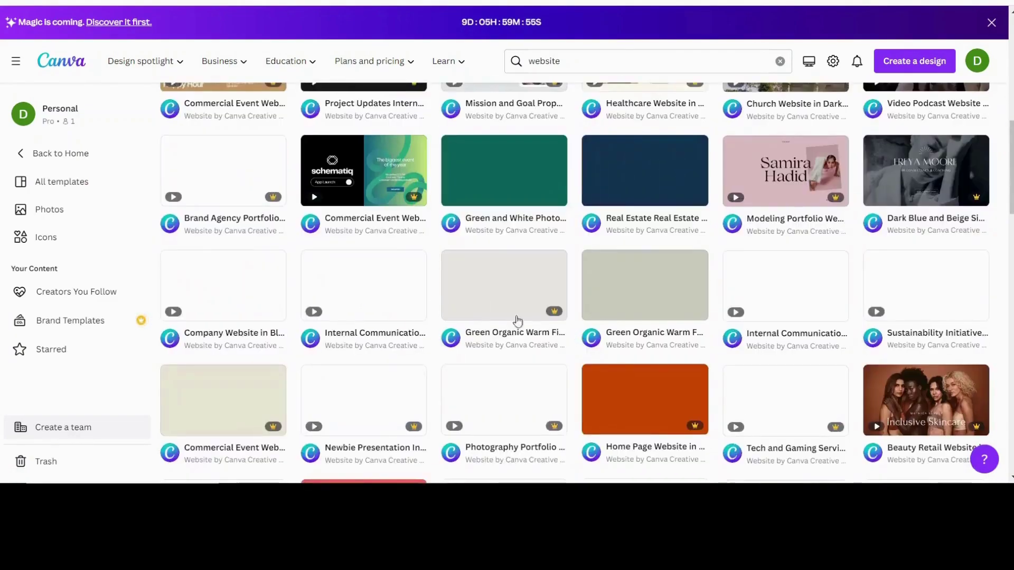
{"action": "scroll", "coordinate": [509, 317], "scroll_direction": "up", "scroll_amount": 9}
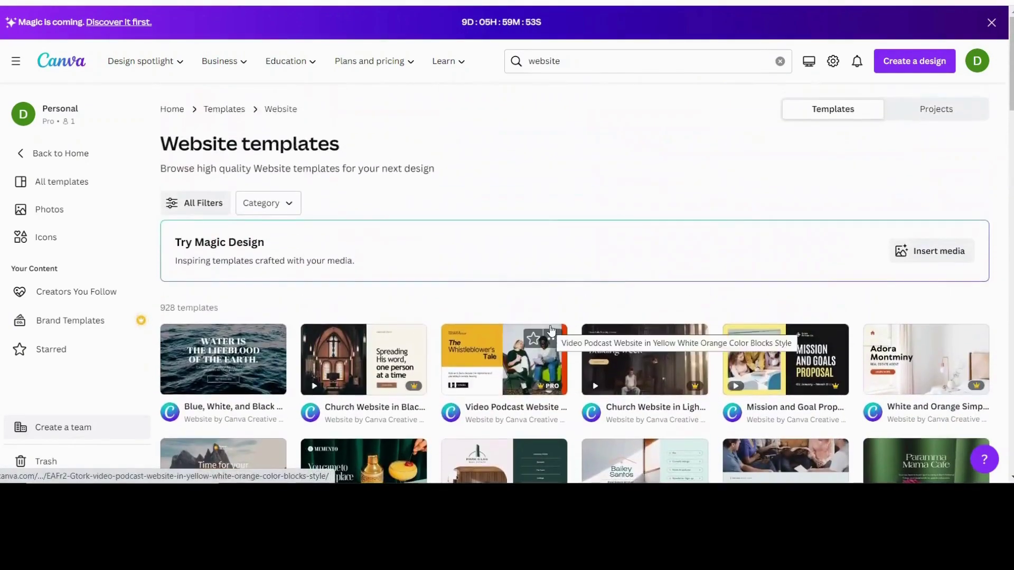
Search the templates for "cooking website", inspect the Business options of the category filter, and browse the designs.
{"action": "left_click", "coordinate": [576, 59]}
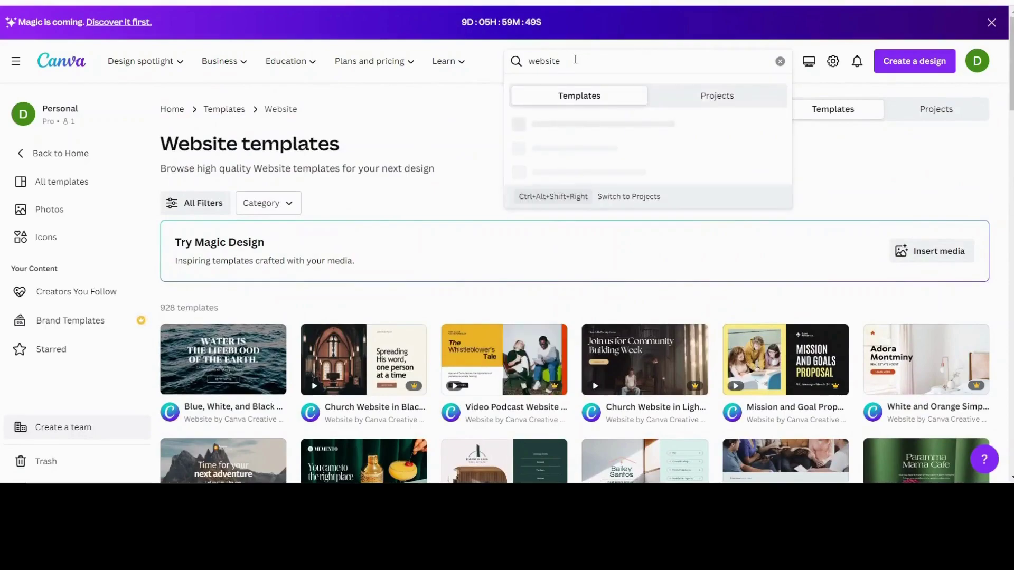
{"action": "key", "text": "Home"}
{"action": "type", "text": "cooking"}
{"action": "key", "text": "Return"}
{"action": "left_click", "coordinate": [299, 204]}
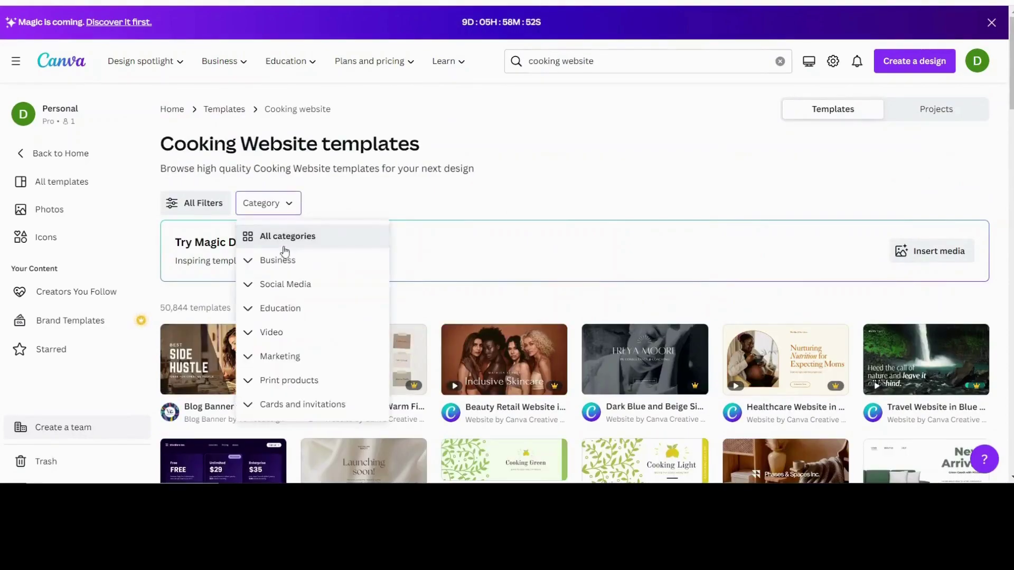
{"action": "left_click", "coordinate": [248, 264]}
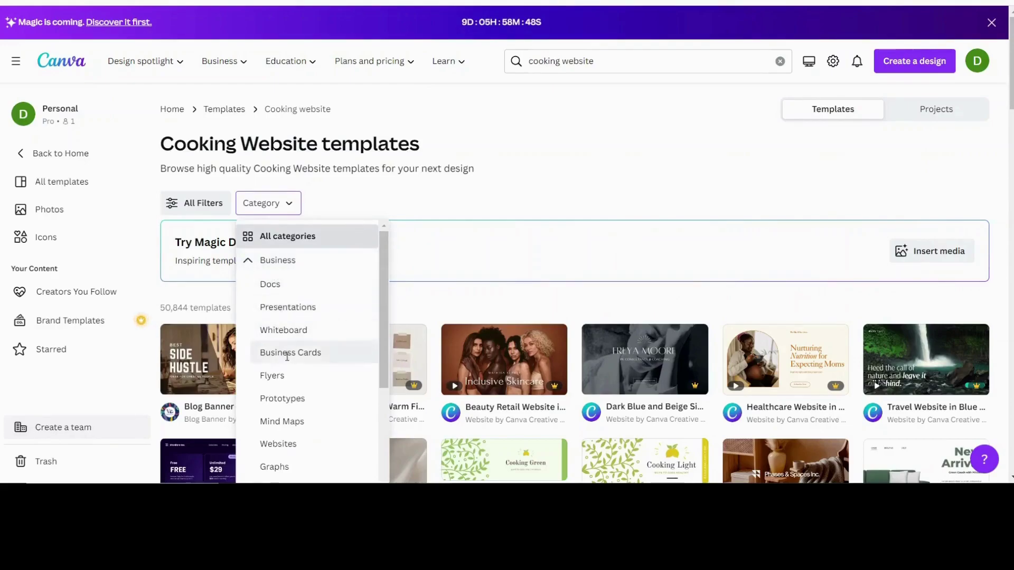
{"action": "left_click", "coordinate": [437, 252]}
{"action": "scroll", "coordinate": [436, 252], "scroll_direction": "down", "scroll_amount": 4}
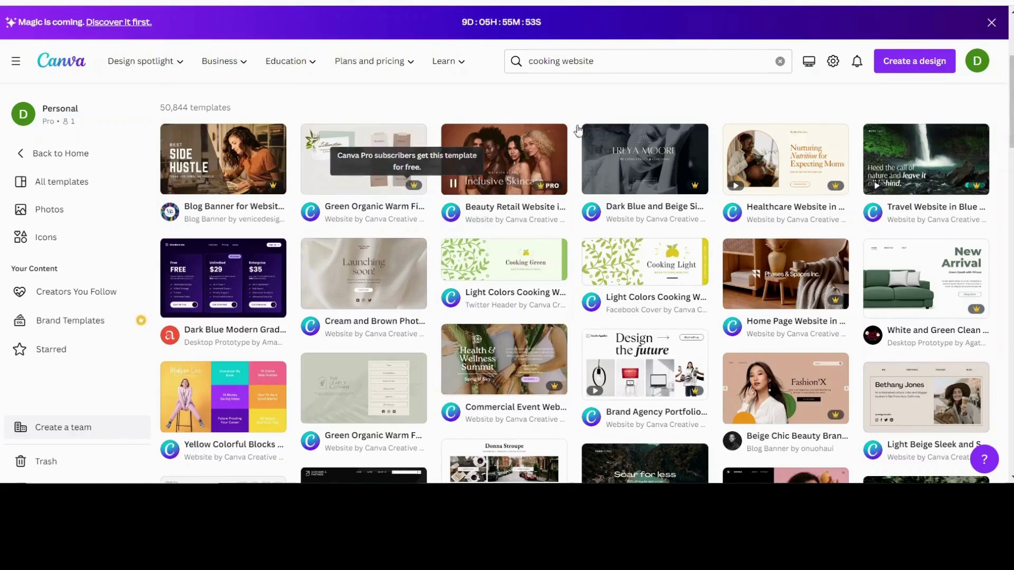
Replace the template search with "design website" and browse the designs.
{"action": "scroll", "coordinate": [629, 102], "scroll_direction": "up", "scroll_amount": 4}
{"action": "left_click", "coordinate": [603, 61]}
{"action": "left_click_drag", "start_coordinate": [602, 61], "coordinate": [490, 72]}
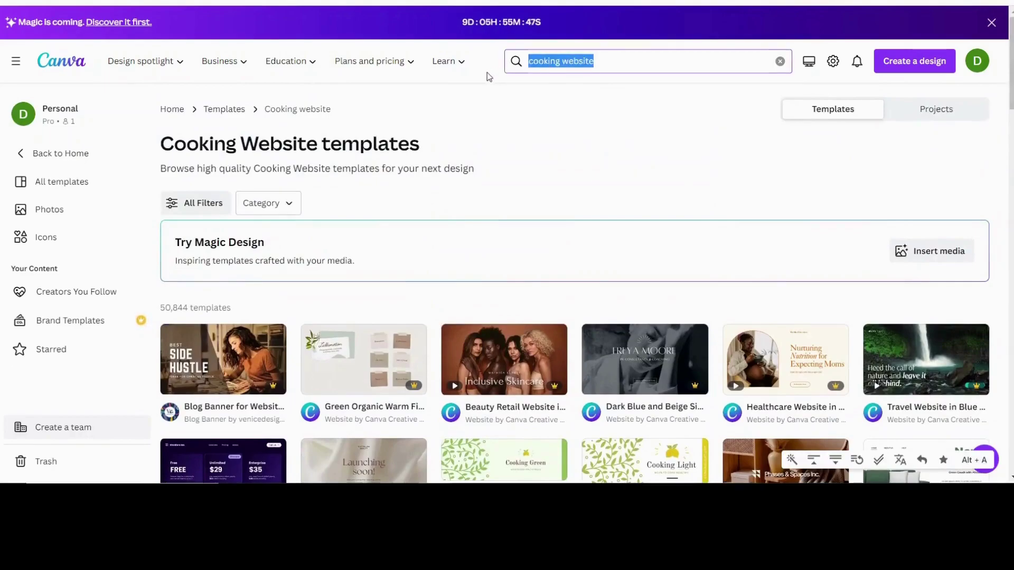
{"action": "type", "text": "design website"}
{"action": "key", "text": "Return"}
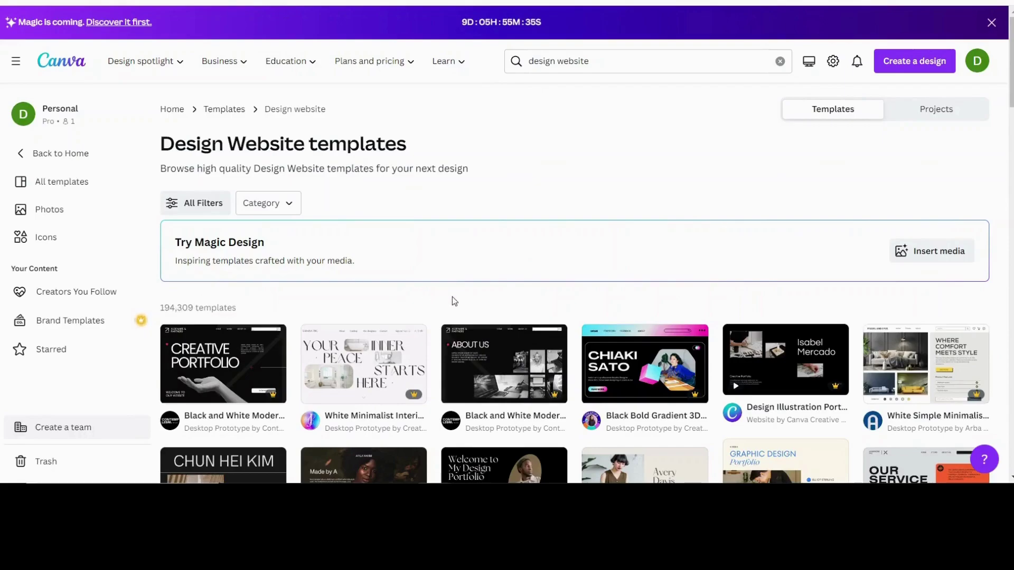
{"action": "scroll", "coordinate": [453, 297], "scroll_direction": "down", "scroll_amount": 4}
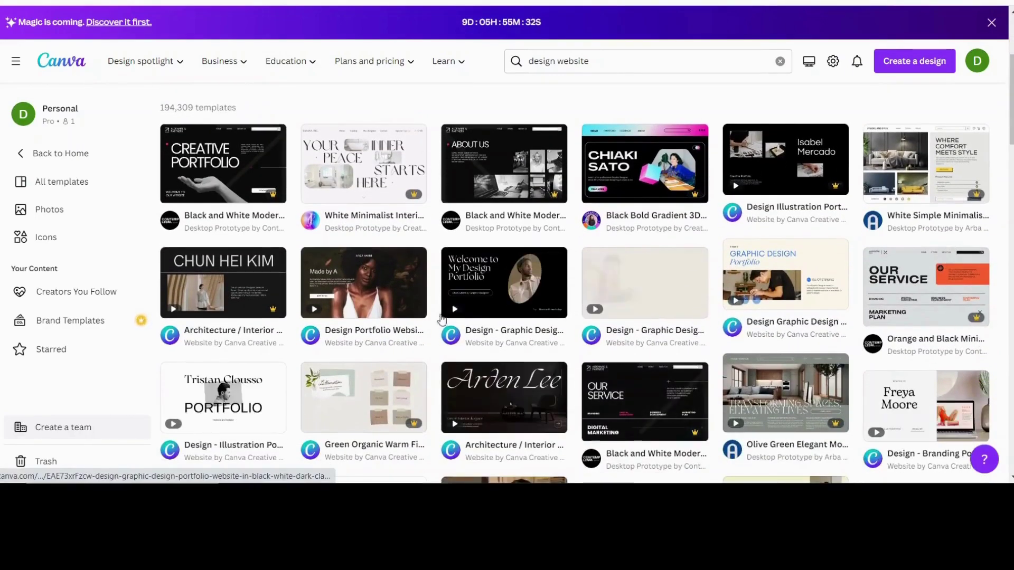
{"action": "scroll", "coordinate": [441, 320], "scroll_direction": "down", "scroll_amount": 6}
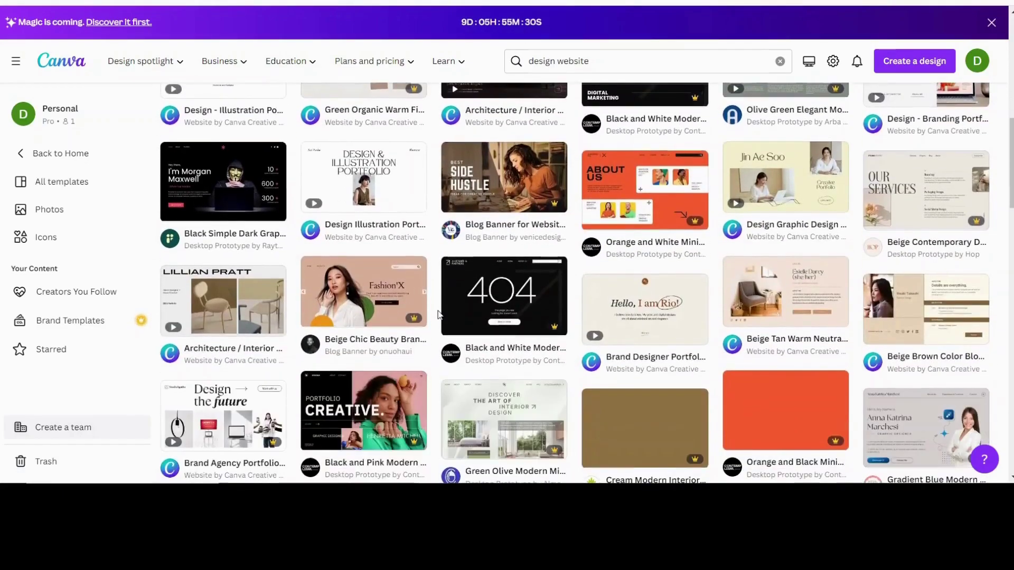
Preview the black, white and grey Graphic Design Portfolio Website template and open it for customization.
{"action": "mouse_move", "coordinate": [789, 174]}
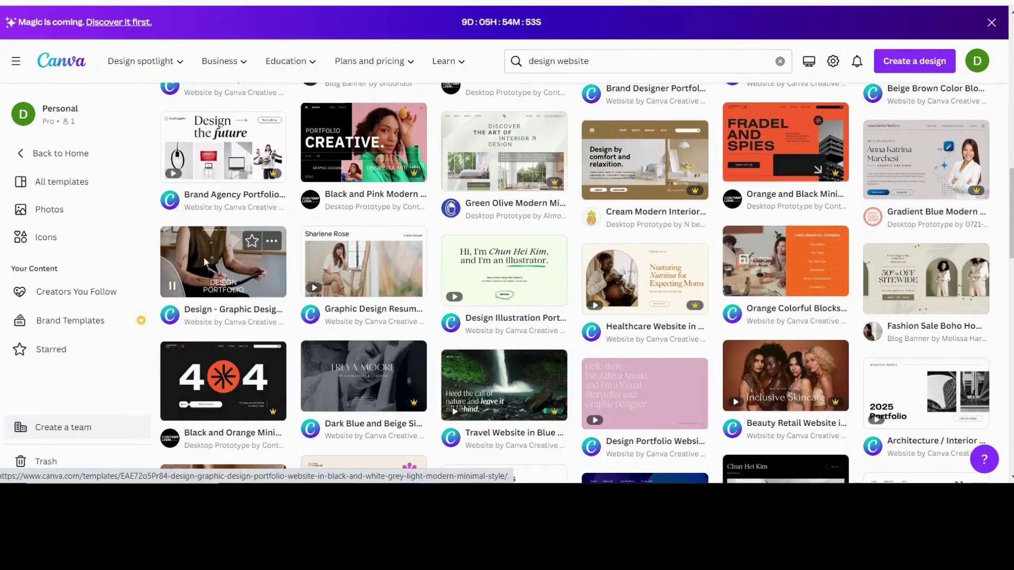
{"action": "left_click", "coordinate": [204, 258]}
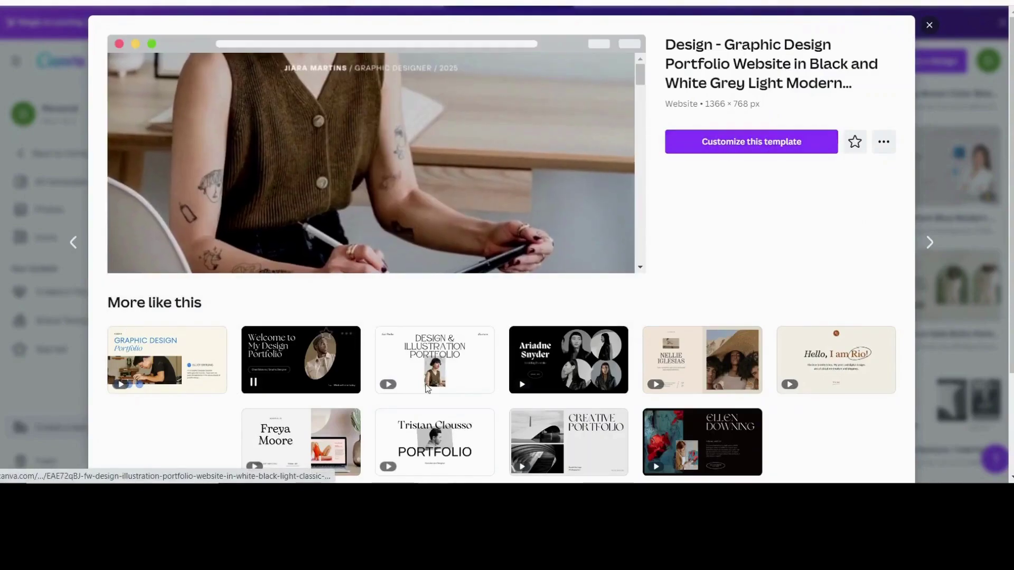
{"action": "scroll", "coordinate": [420, 389], "scroll_direction": "down", "scroll_amount": 3}
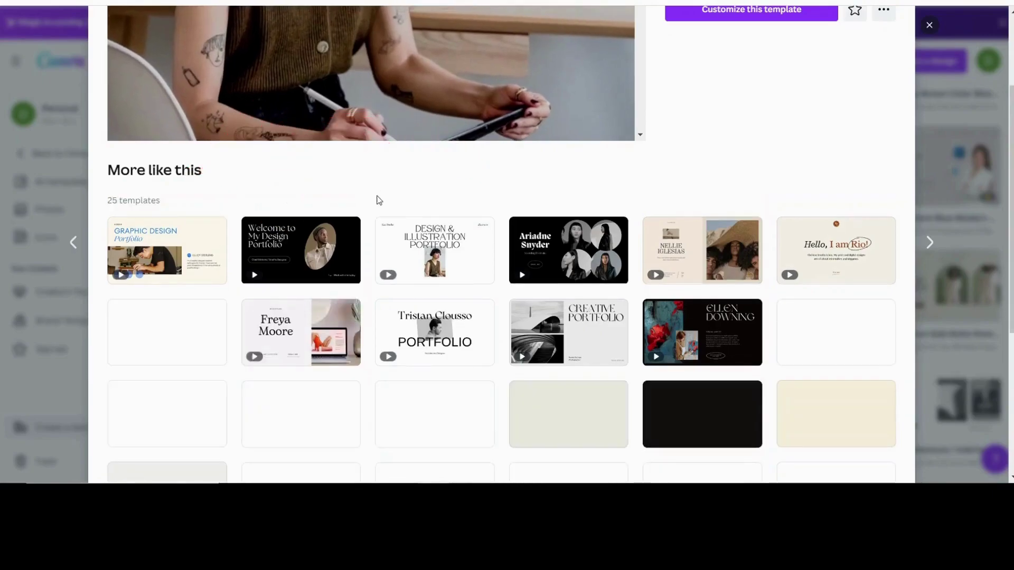
{"action": "scroll", "coordinate": [538, 212], "scroll_direction": "up", "scroll_amount": 3}
{"action": "mouse_move", "coordinate": [641, 74]}
{"action": "left_mouse_down"}
{"action": "mouse_move", "coordinate": [642, 181]}
{"action": "mouse_move", "coordinate": [657, 66]}
{"action": "left_mouse_up"}
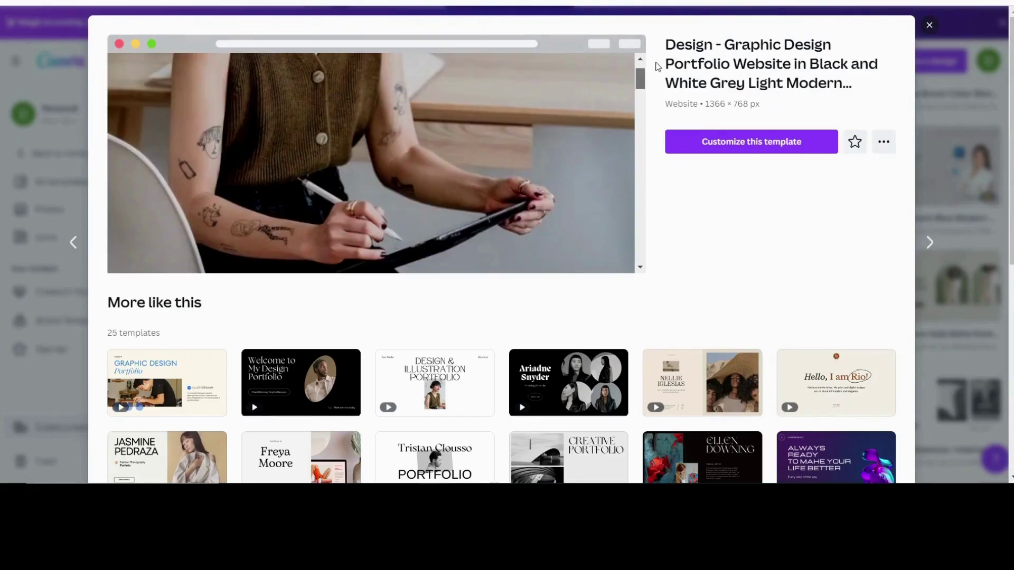
{"action": "left_click", "coordinate": [729, 149]}
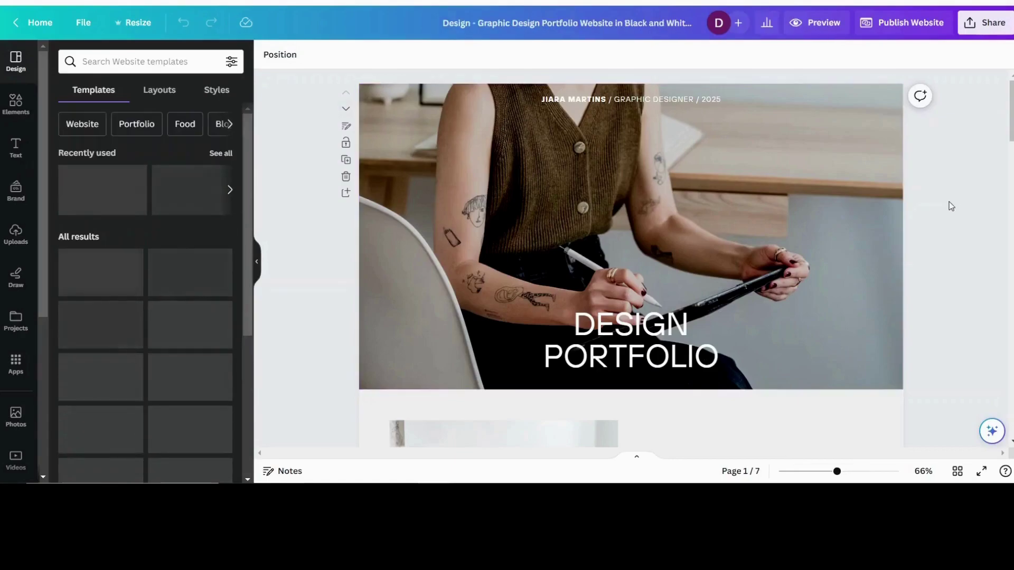
Review the template's pages from the cover to the "Let's work together" section and return to the first page.
{"action": "scroll", "coordinate": [643, 275], "scroll_direction": "down", "scroll_amount": 5}
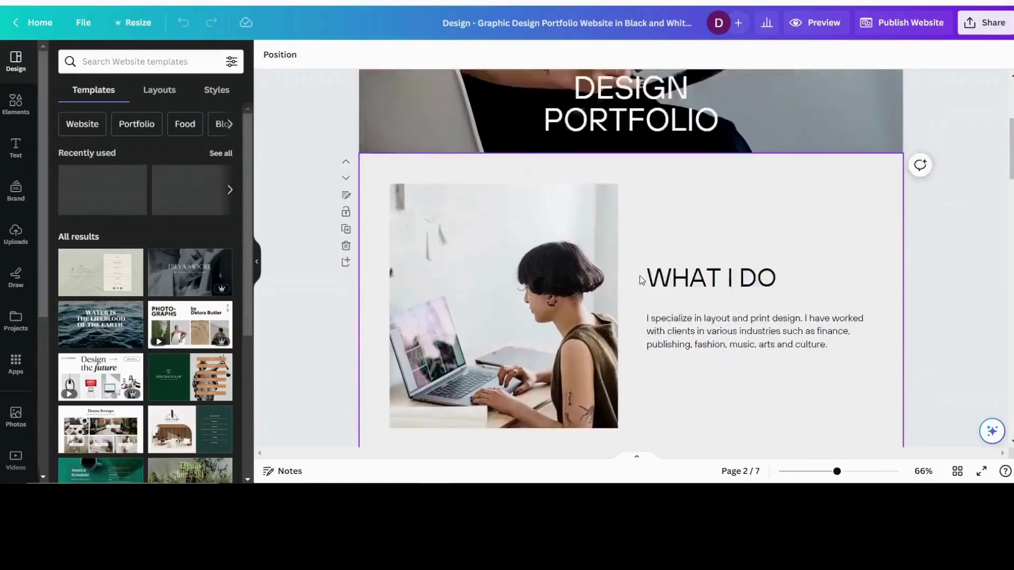
{"action": "scroll", "coordinate": [641, 280], "scroll_direction": "down", "scroll_amount": 15}
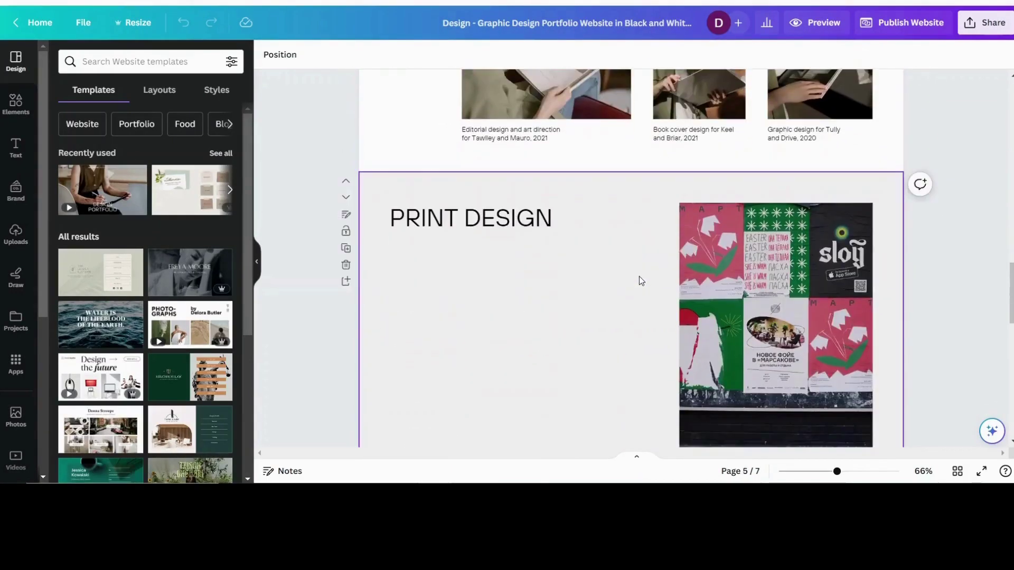
{"action": "scroll", "coordinate": [595, 243], "scroll_direction": "down", "scroll_amount": 8}
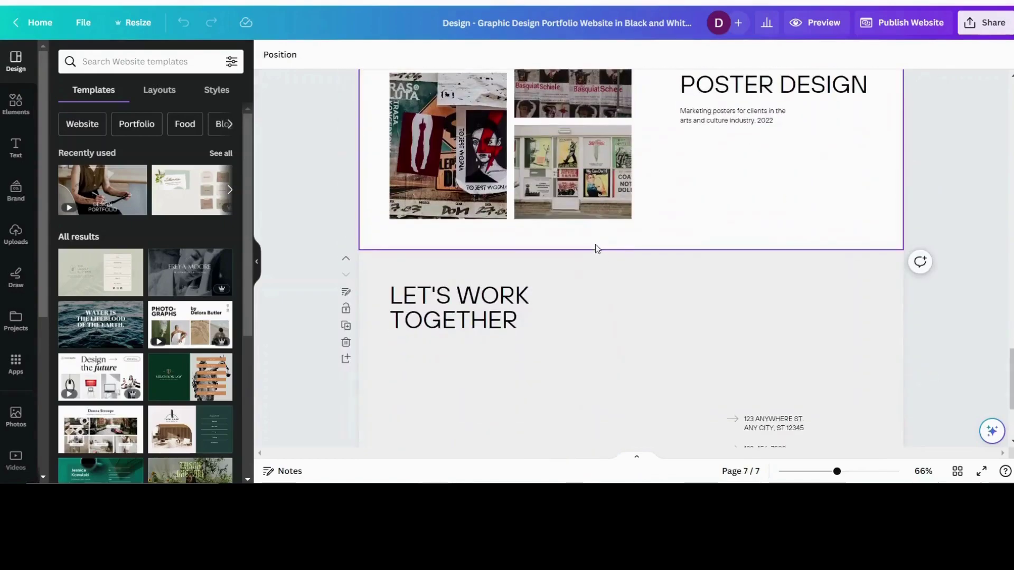
{"action": "scroll", "coordinate": [595, 243], "scroll_direction": "up", "scroll_amount": 12}
{"action": "scroll", "coordinate": [606, 235], "scroll_direction": "up", "scroll_amount": 7}
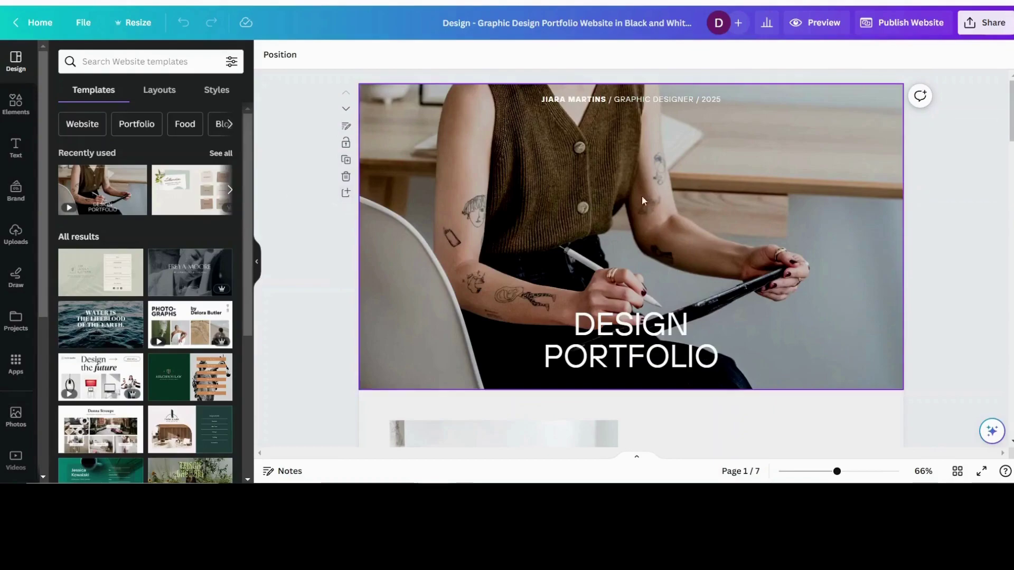
Search the elements for "living room" photos and replace the first page's background with the warmly lit beige sofa photo.
{"action": "left_click", "coordinate": [509, 205]}
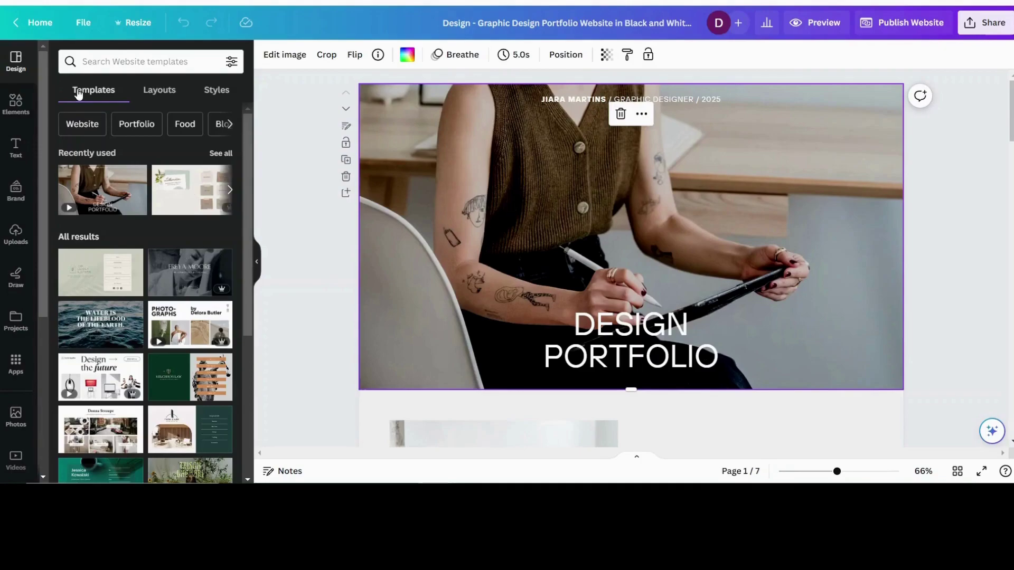
{"action": "left_click", "coordinate": [11, 115]}
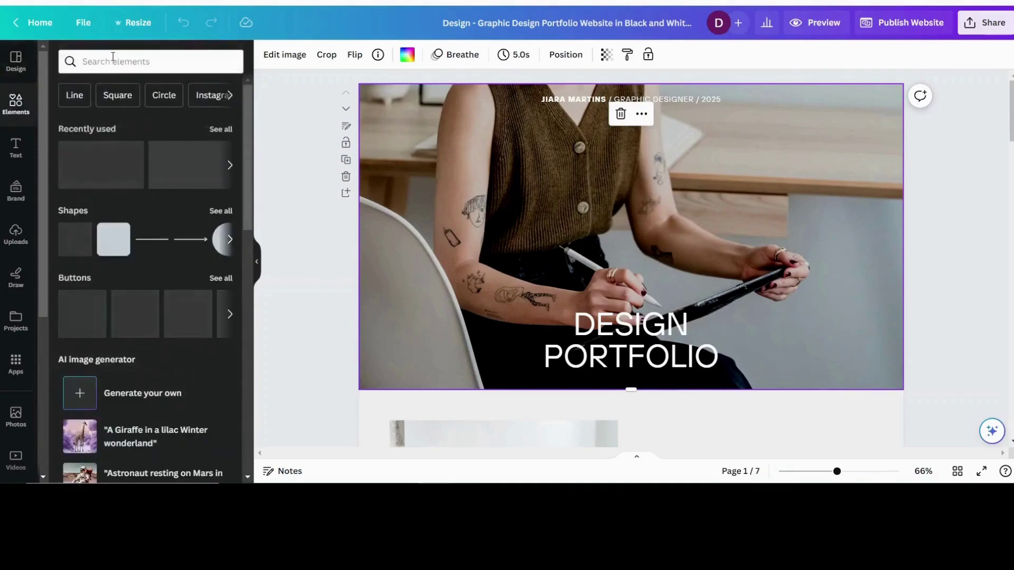
{"action": "left_click", "coordinate": [119, 57]}
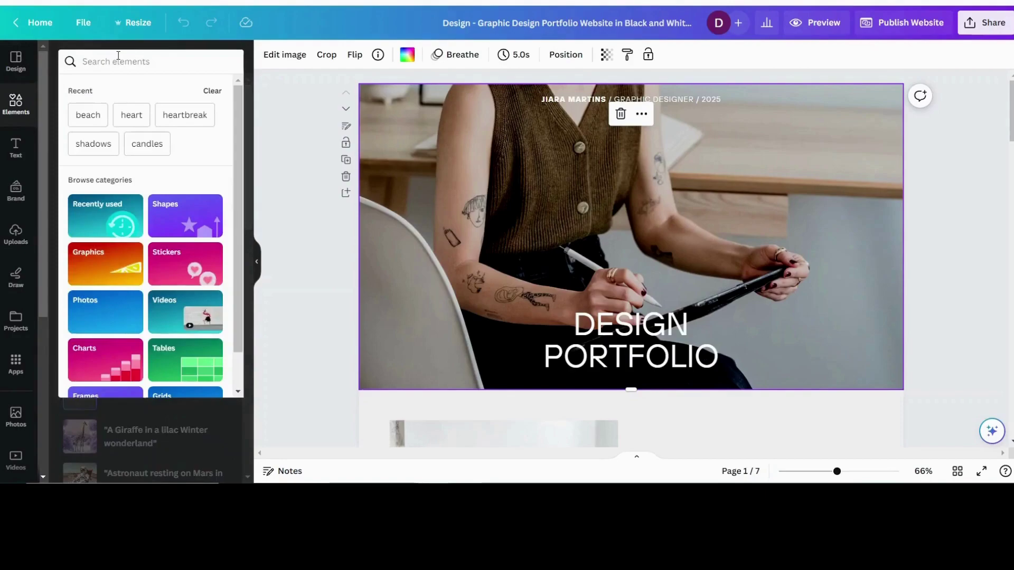
{"action": "type", "text": "living room"}
{"action": "key", "text": "Return"}
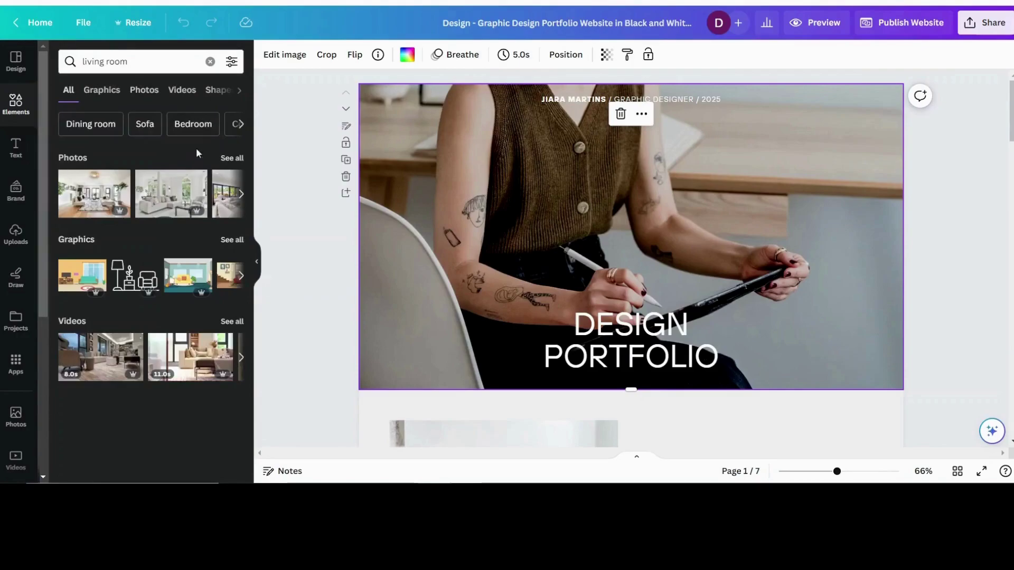
{"action": "left_click", "coordinate": [231, 158]}
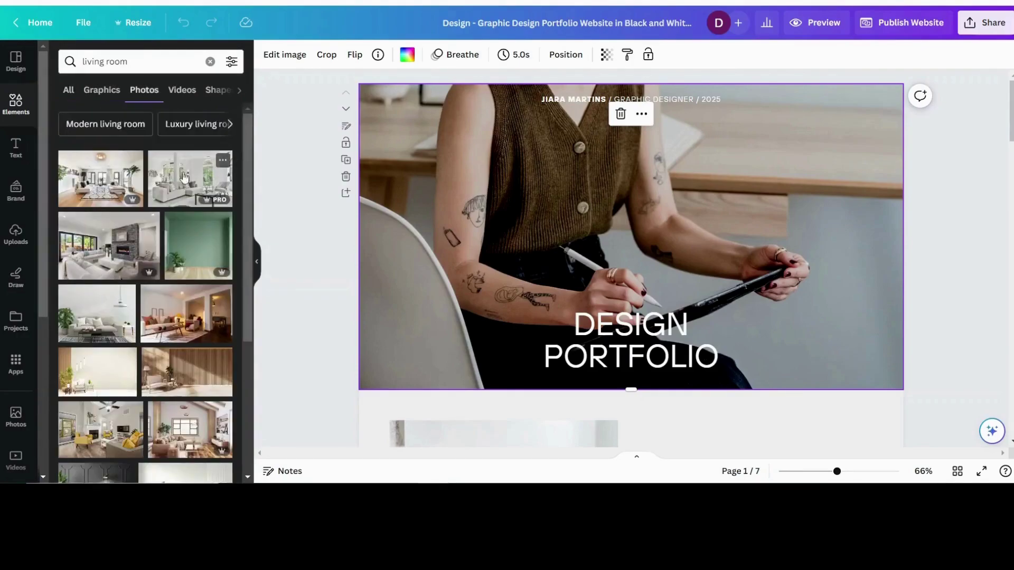
{"action": "left_click_drag", "start_coordinate": [161, 325], "coordinate": [382, 226]}
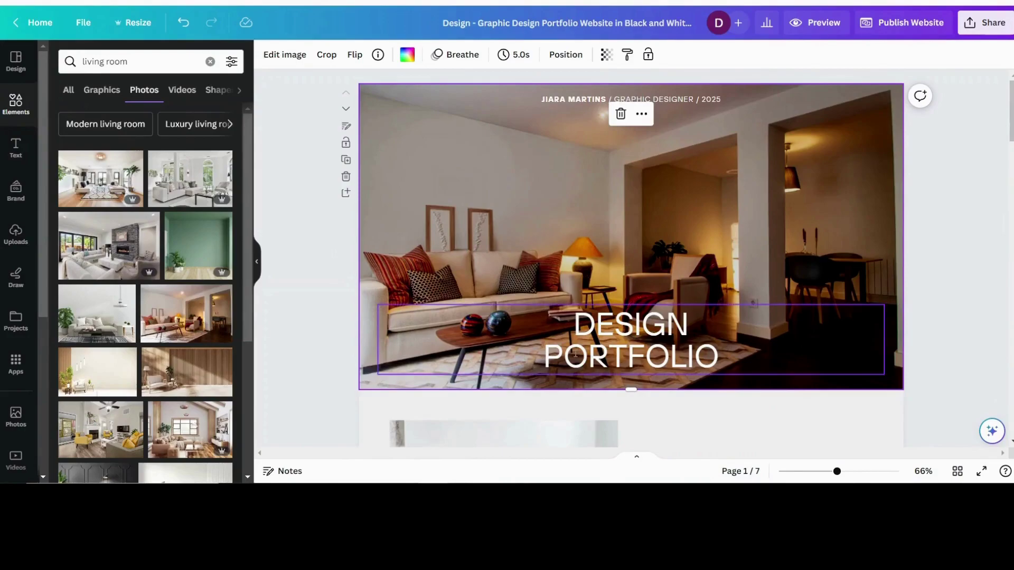
Change the "DESIGN PORTFOLIO" heading on the first page to "DESIGNING LIFESTYLES".
{"action": "left_click", "coordinate": [628, 330]}
{"action": "double_click", "coordinate": [627, 331]}
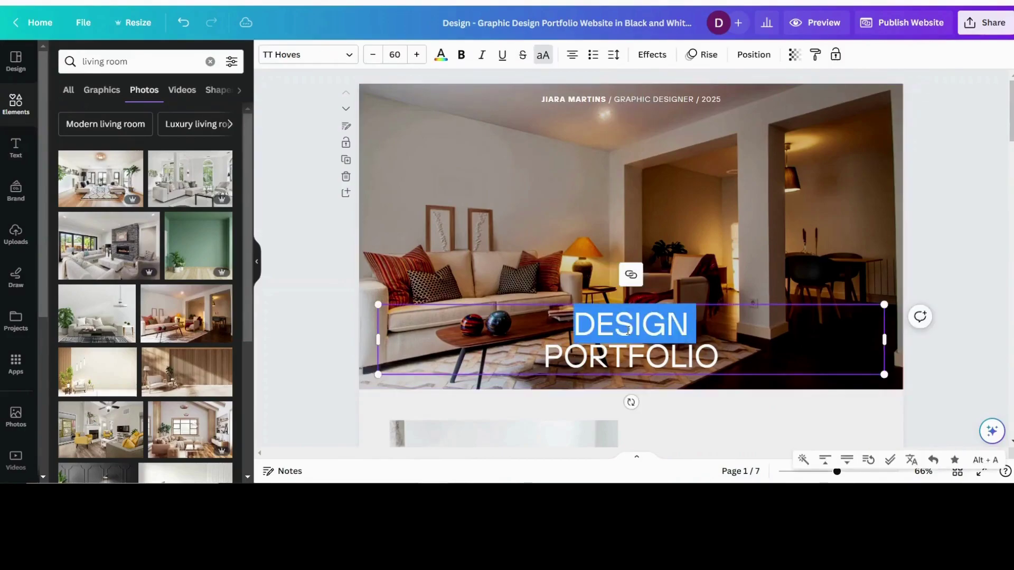
{"action": "double_click", "coordinate": [609, 364]}
{"action": "type", "text": "ING LIFESTULE"}
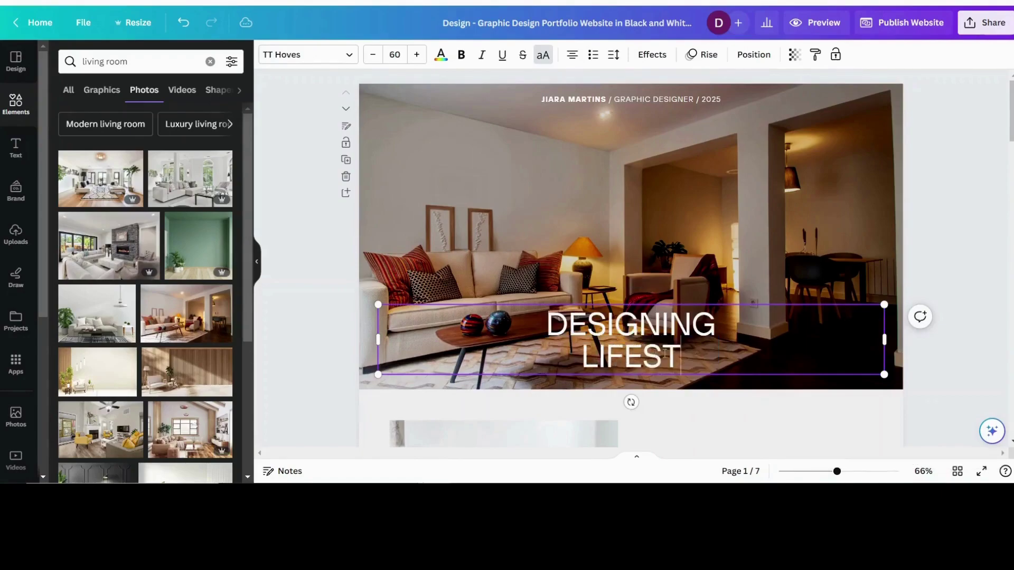
{"action": "key", "text": "BackSpace"}
{"action": "key", "text": "BackSpace"}
{"action": "key", "text": "BackSpace"}
{"action": "type", "text": "YLES"}
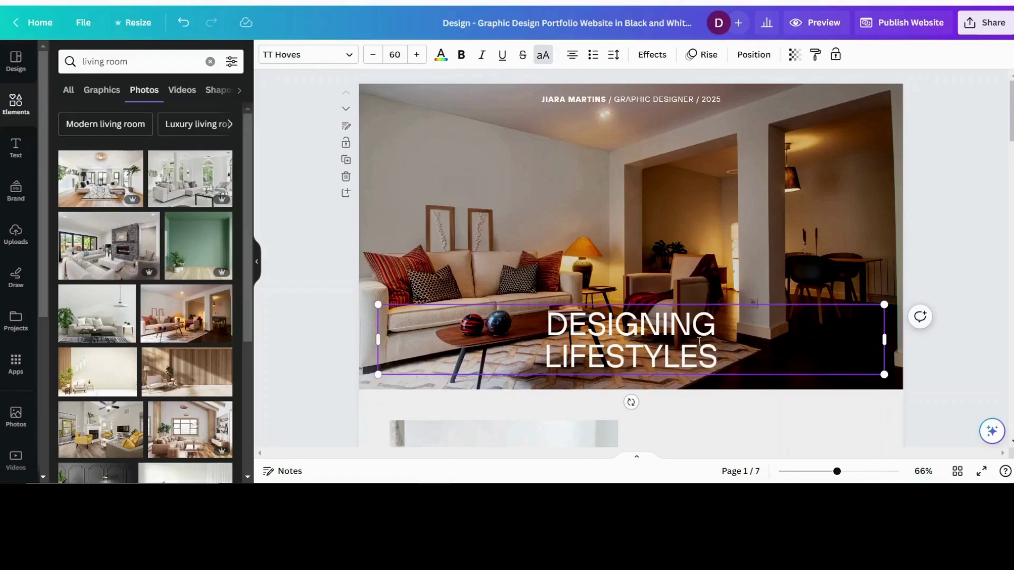
{"action": "key", "text": "Escape"}
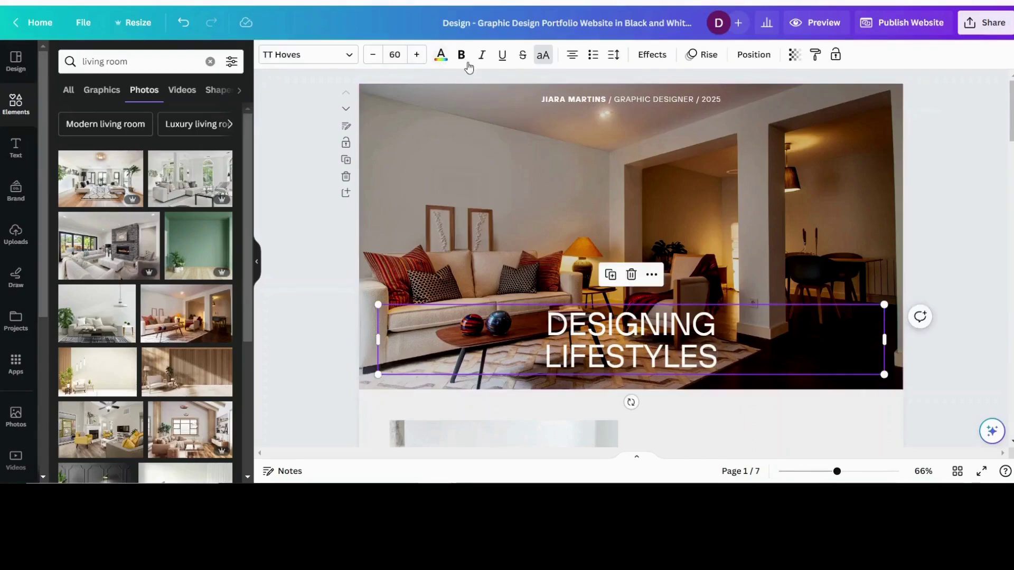
Set the heading's font to League Spartan and scale its text box down to a font size of about 52.6.
{"action": "left_click", "coordinate": [349, 55]}
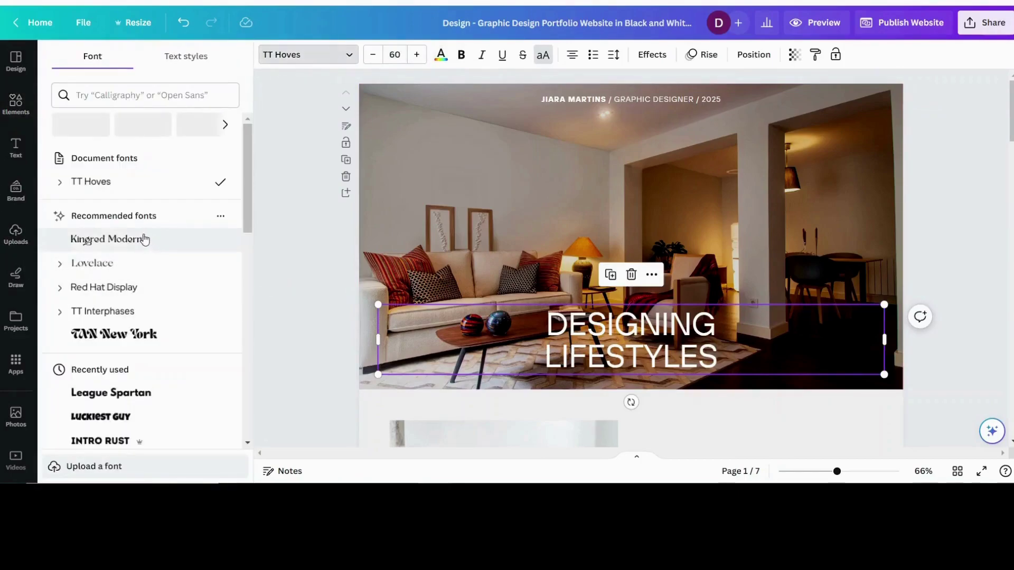
{"action": "left_click", "coordinate": [89, 397]}
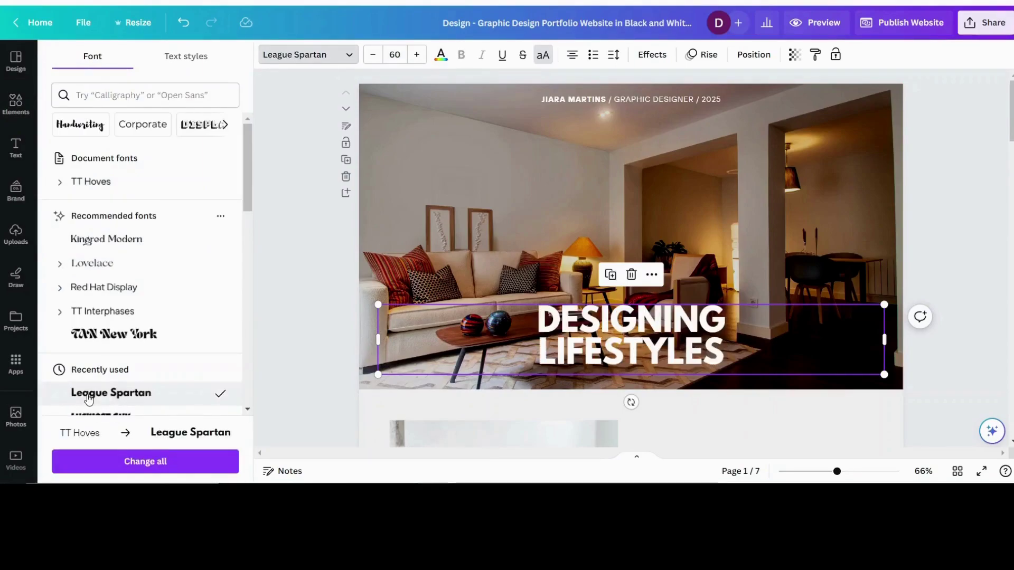
{"action": "left_click_drag", "start_coordinate": [883, 376], "coordinate": [822, 366]}
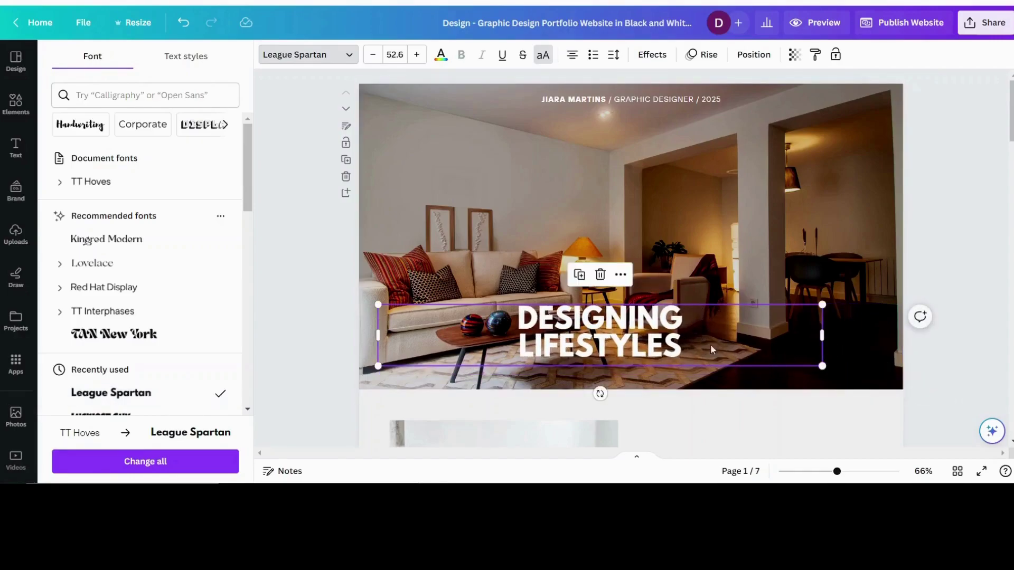
Centre the "DESIGNING LIFESTYLES" heading horizontally on the cover and set the letter spacing of "DESIGNING" to 50 with slightly looser line spacing.
{"action": "left_click_drag", "start_coordinate": [709, 334], "coordinate": [738, 340]}
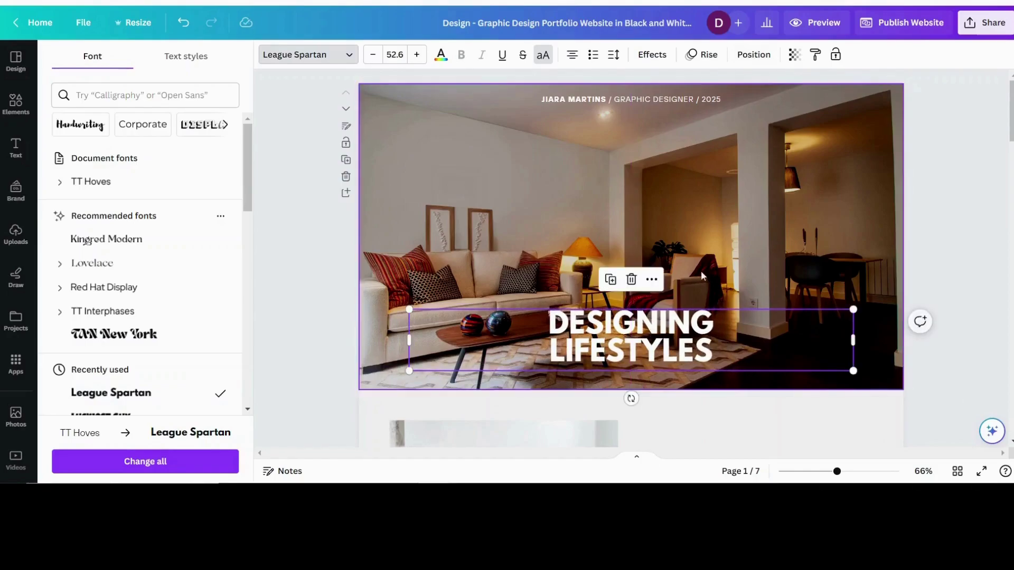
{"action": "left_click", "coordinate": [757, 56]}
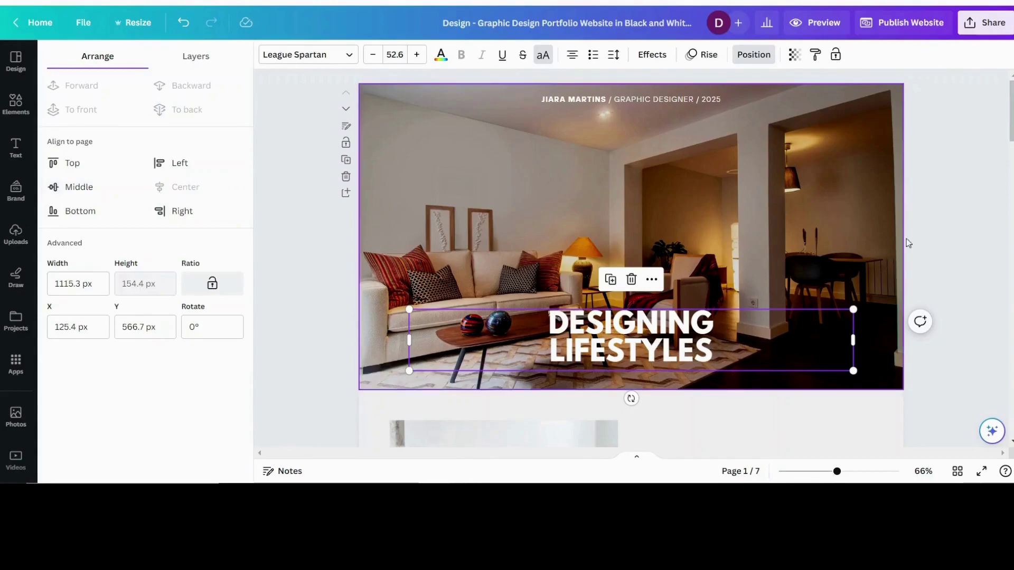
{"action": "left_click", "coordinate": [596, 348]}
{"action": "left_click", "coordinate": [549, 338]}
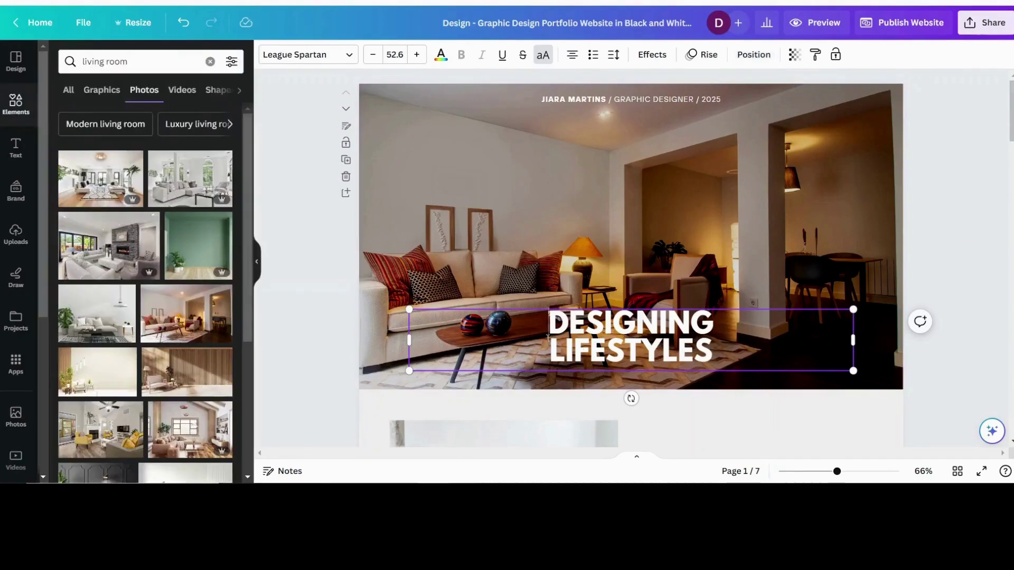
{"action": "left_click", "coordinate": [613, 57]}
{"action": "left_click_drag", "start_coordinate": [643, 104], "coordinate": [650, 103]}
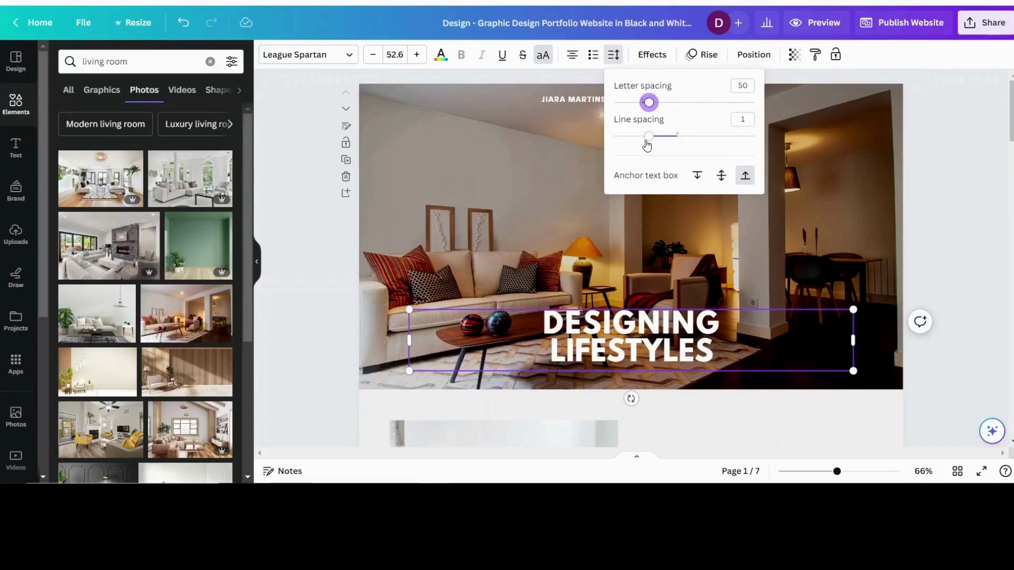
{"action": "left_click_drag", "start_coordinate": [649, 139], "coordinate": [657, 136]}
Set the letter spacing of the word "LIFESTYLES" in the cover heading to 66 so both lines match in width.
{"action": "left_click", "coordinate": [591, 358]}
{"action": "double_click", "coordinate": [591, 359]}
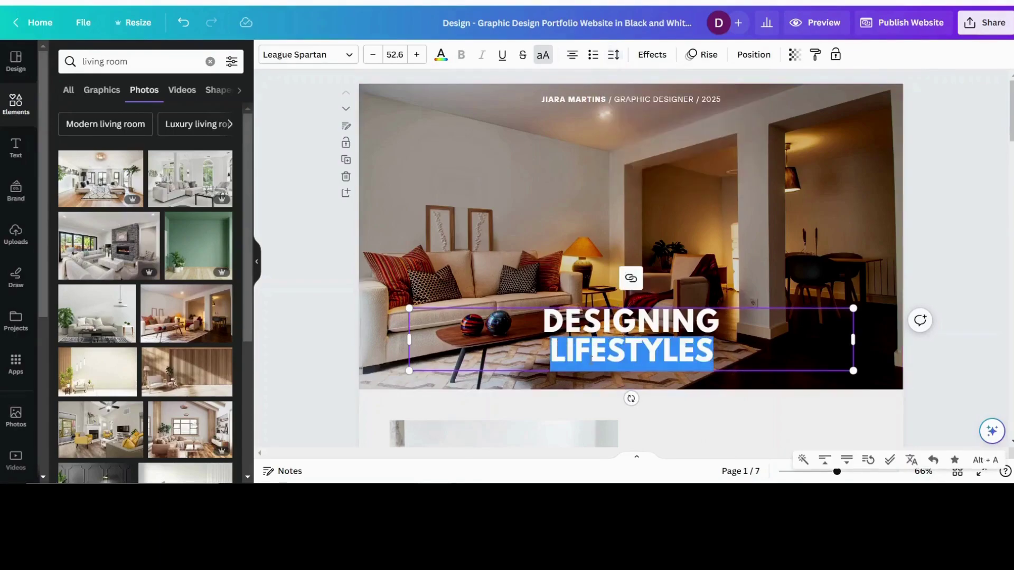
{"action": "left_click", "coordinate": [615, 54]}
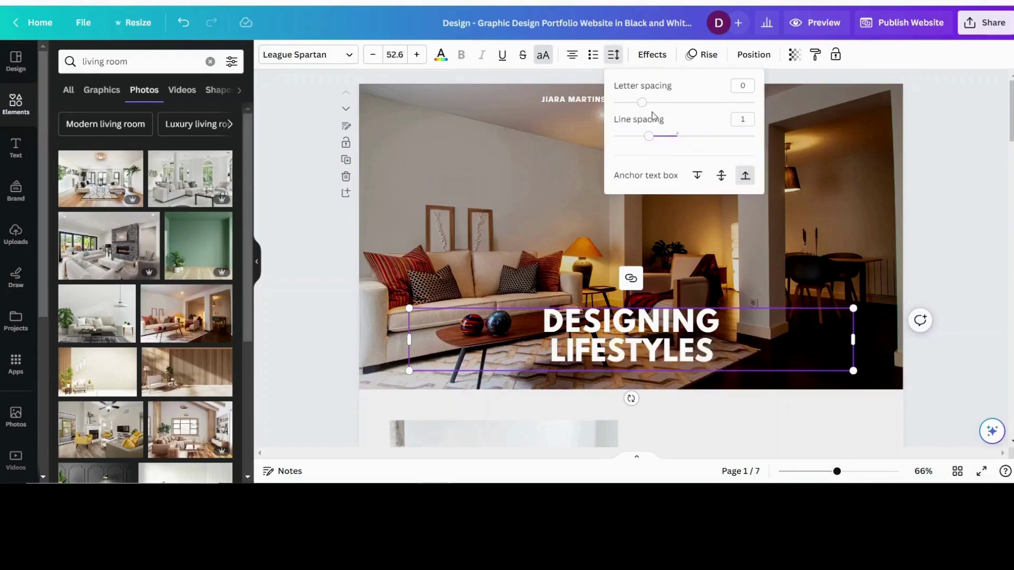
{"action": "left_click_drag", "start_coordinate": [642, 103], "coordinate": [653, 103]}
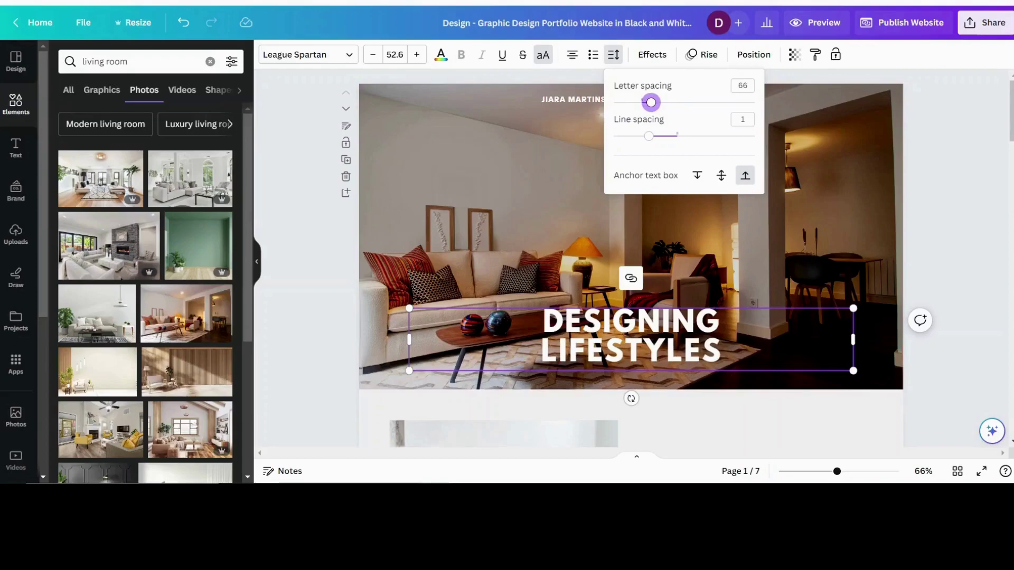
{"action": "left_click", "coordinate": [690, 339]}
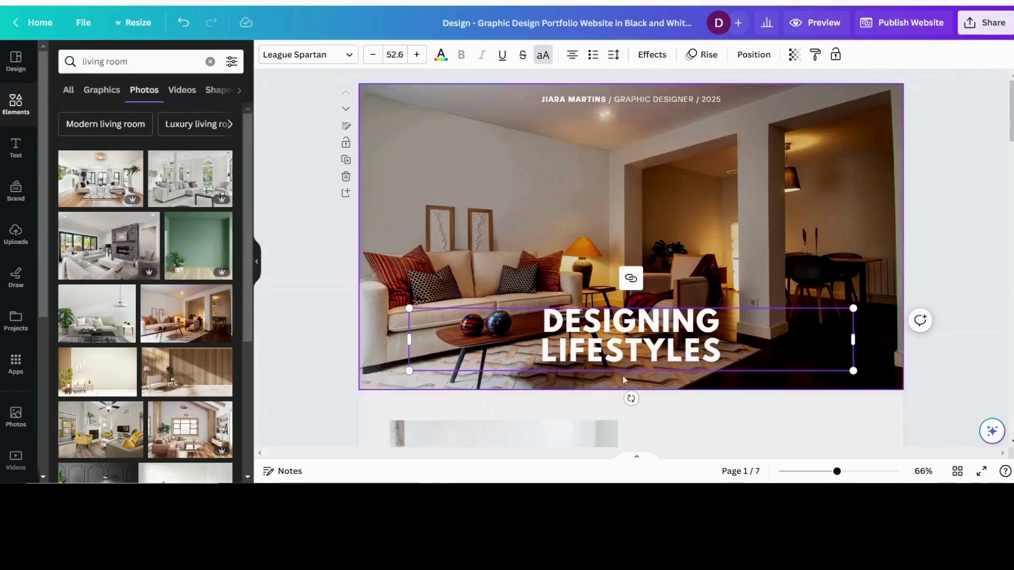
Delete the small designer name, job title and year line above the cover heading.
{"action": "left_click", "coordinate": [570, 100]}
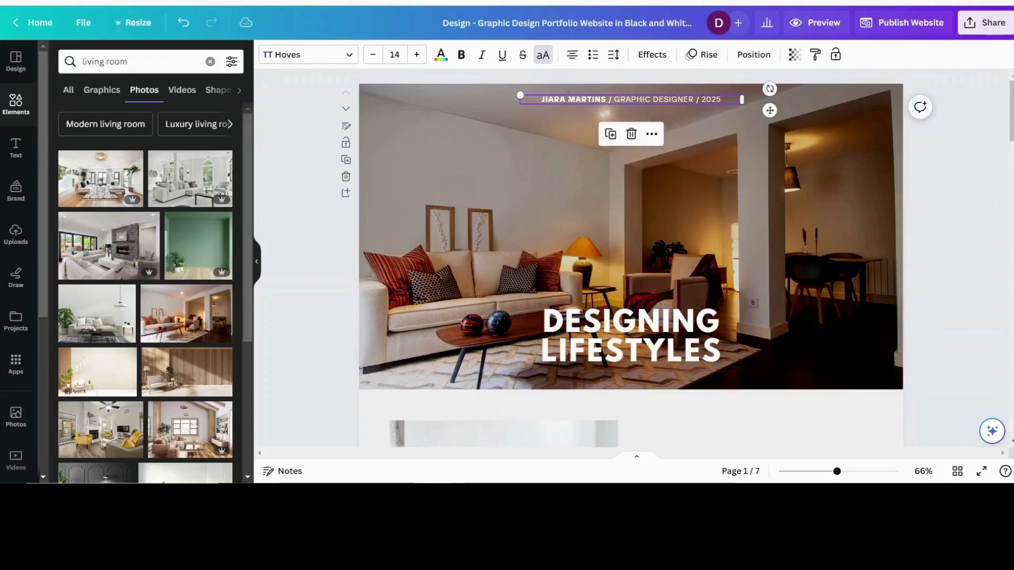
{"action": "key", "text": "Delete"}
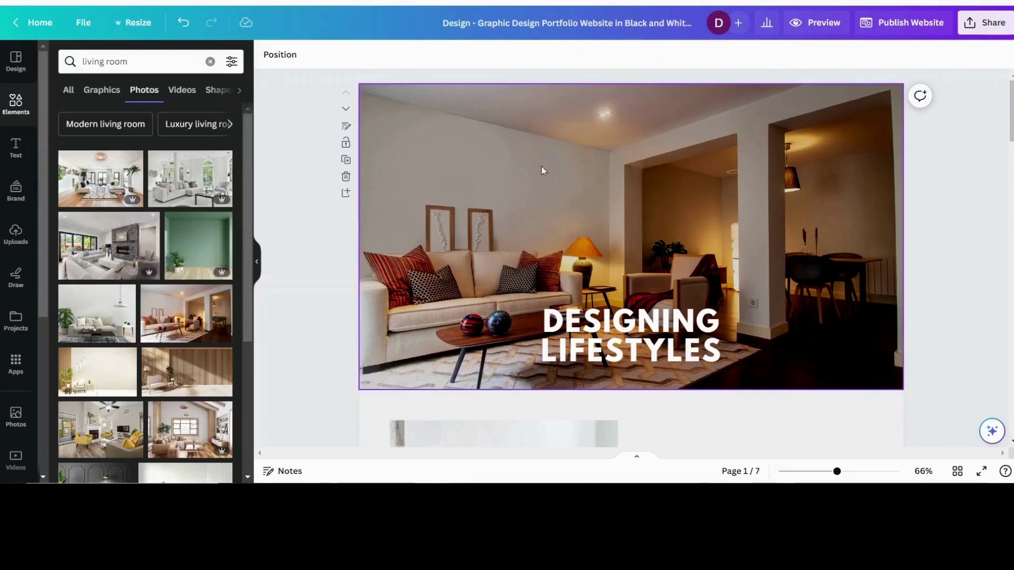
Change the "WHAT I DO" heading on the second page to "WHO ARE WE?".
{"action": "scroll", "coordinate": [738, 238], "scroll_direction": "down", "scroll_amount": 6}
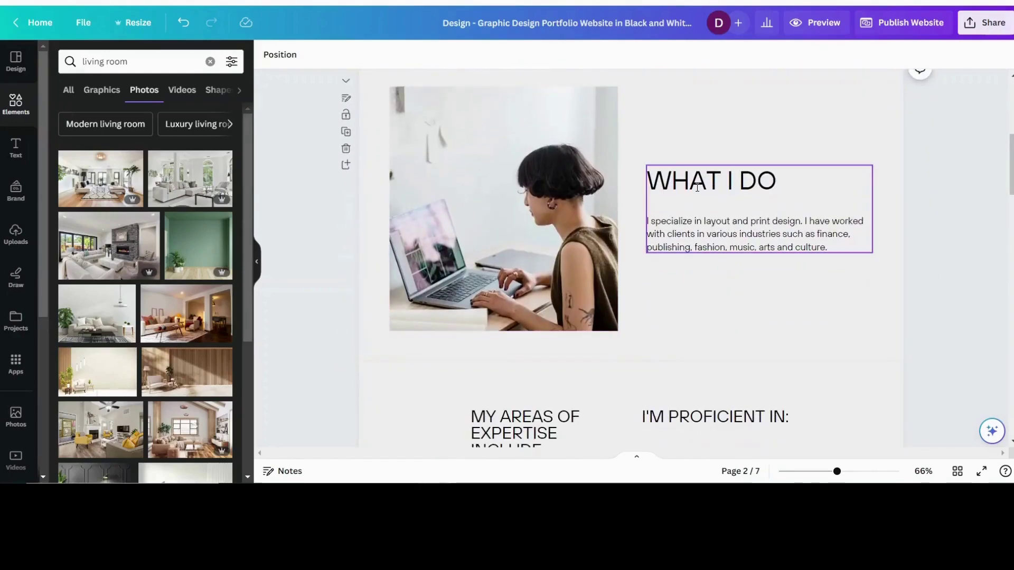
{"action": "left_click", "coordinate": [718, 175]}
{"action": "double_click", "coordinate": [697, 183]}
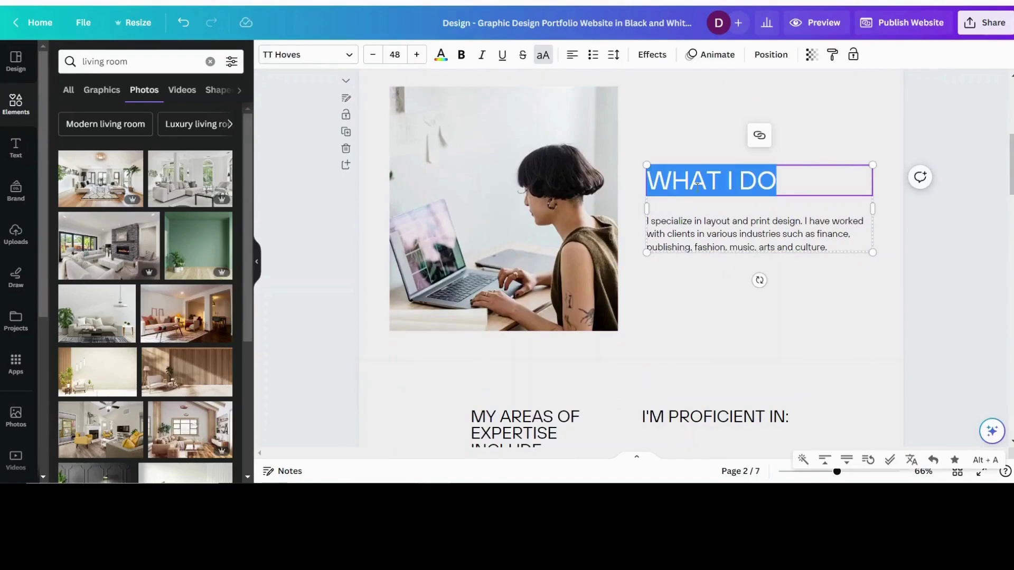
{"action": "type", "text": "WHO AM"}
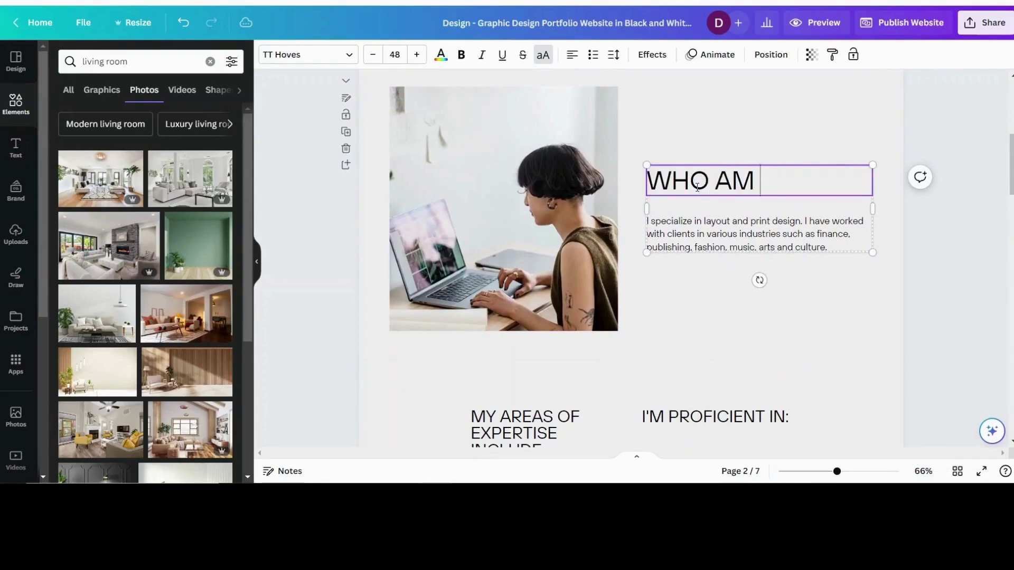
{"action": "type", "text": "RE WE?"}
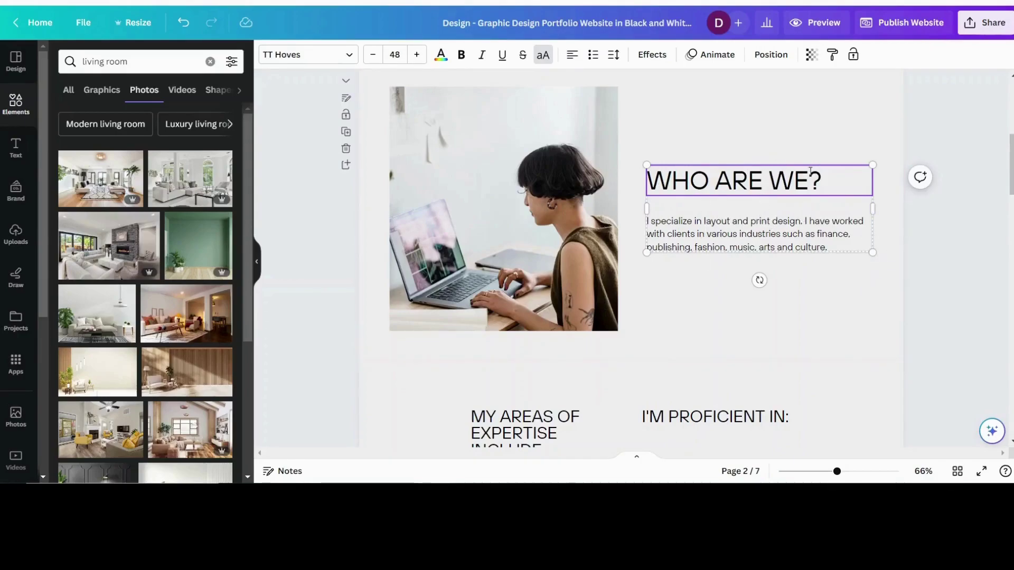
Inspect the Editorial Design page, including its first photo and the caption beneath it.
{"action": "scroll", "coordinate": [680, 292], "scroll_direction": "down", "scroll_amount": 3}
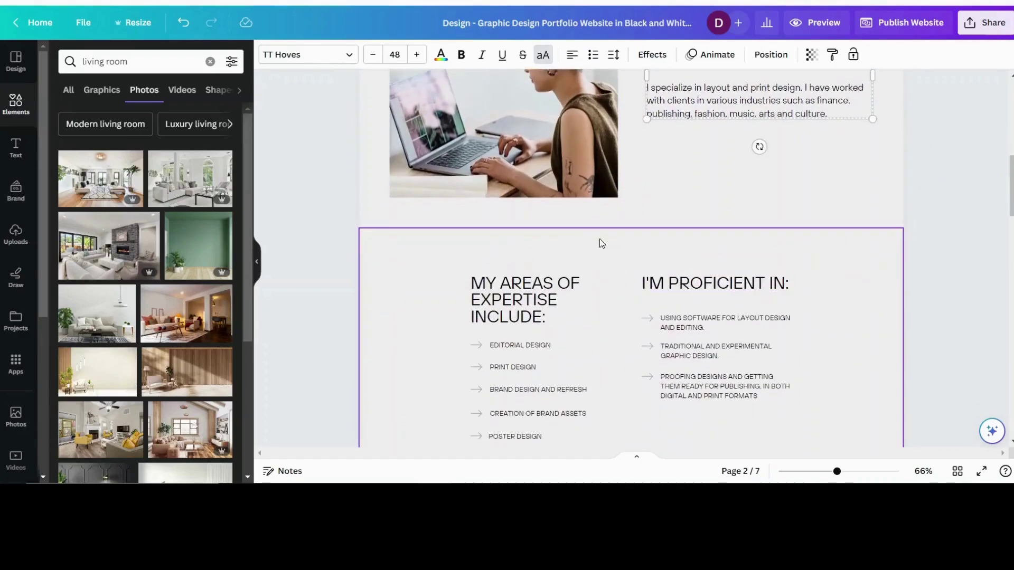
{"action": "scroll", "coordinate": [591, 268], "scroll_direction": "down", "scroll_amount": 3}
{"action": "scroll", "coordinate": [618, 273], "scroll_direction": "down", "scroll_amount": 5}
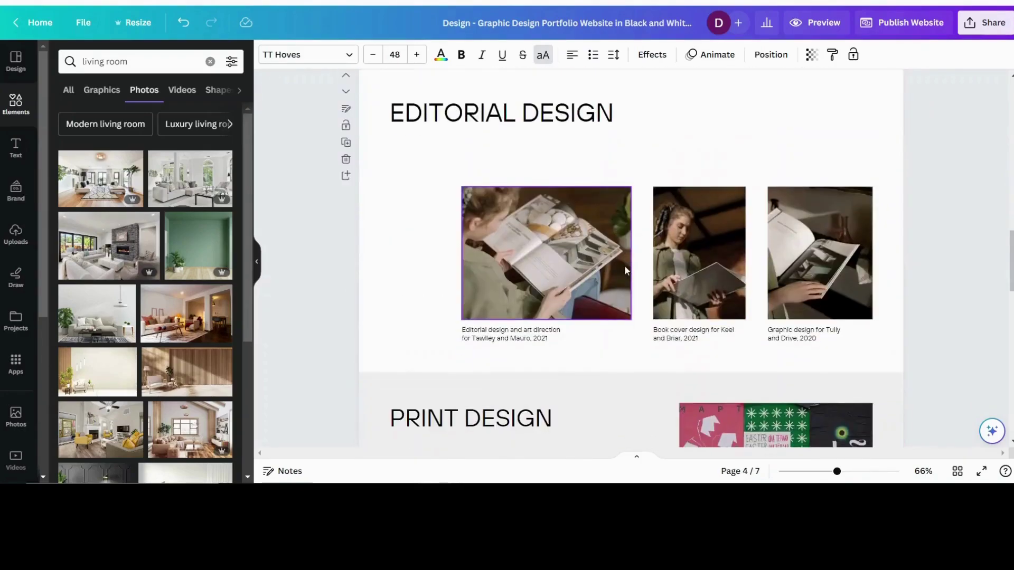
{"action": "left_click", "coordinate": [561, 247]}
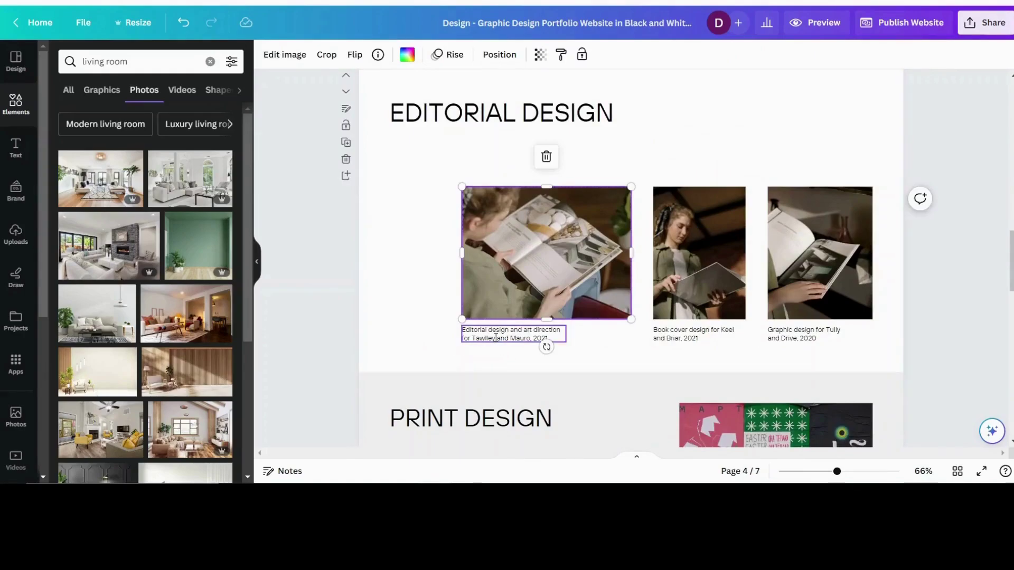
{"action": "left_click", "coordinate": [504, 337]}
Delete the page that lists the areas of expertise and proficiencies.
{"action": "scroll", "coordinate": [624, 270], "scroll_direction": "up", "scroll_amount": 2}
{"action": "scroll", "coordinate": [624, 270], "scroll_direction": "up", "scroll_amount": 5}
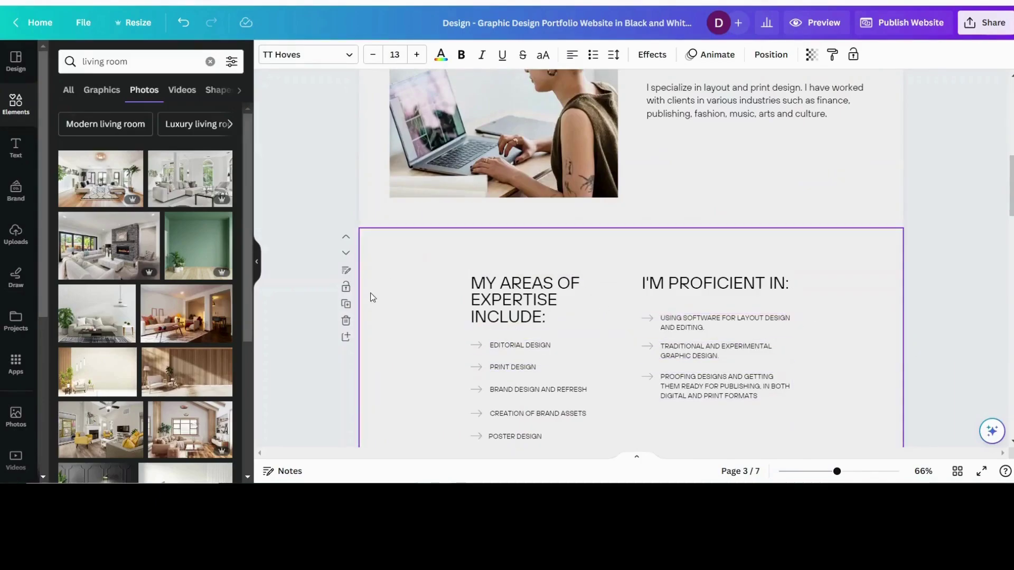
{"action": "left_click", "coordinate": [346, 322]}
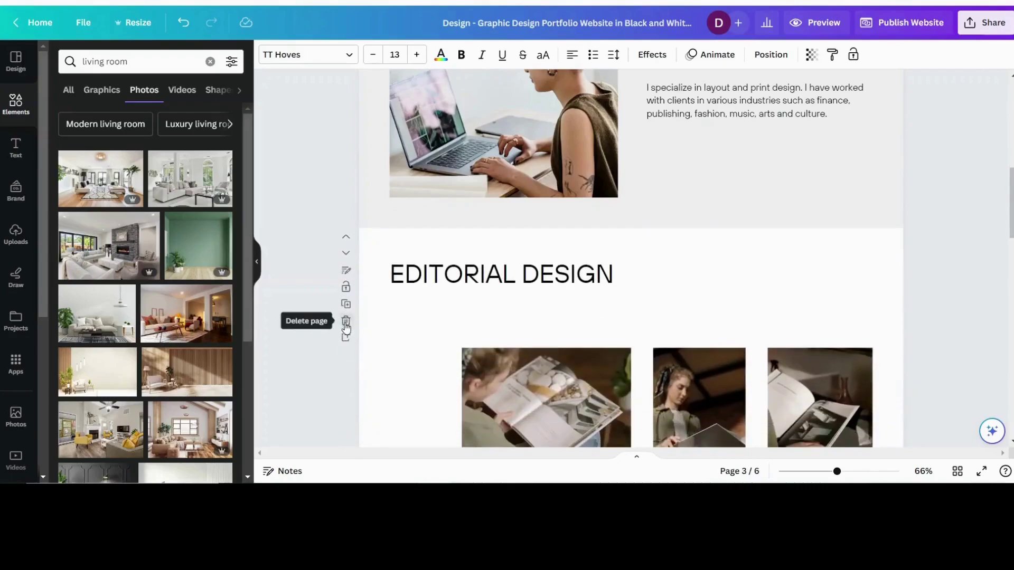
Slightly shorten the Editorial Design page by raising its lower edge.
{"action": "left_click", "coordinate": [664, 233]}
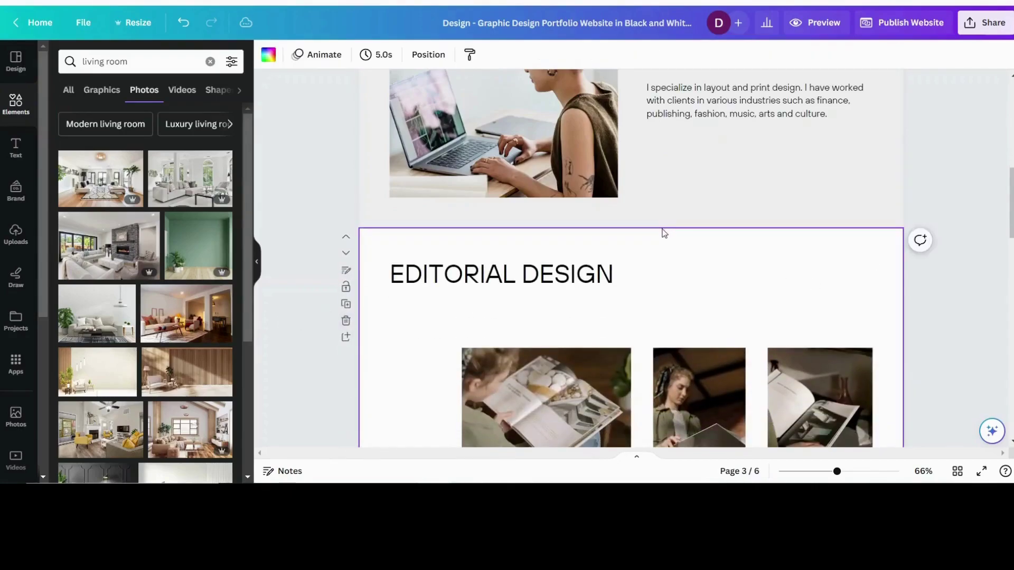
{"action": "scroll", "coordinate": [656, 234], "scroll_direction": "down", "scroll_amount": 4}
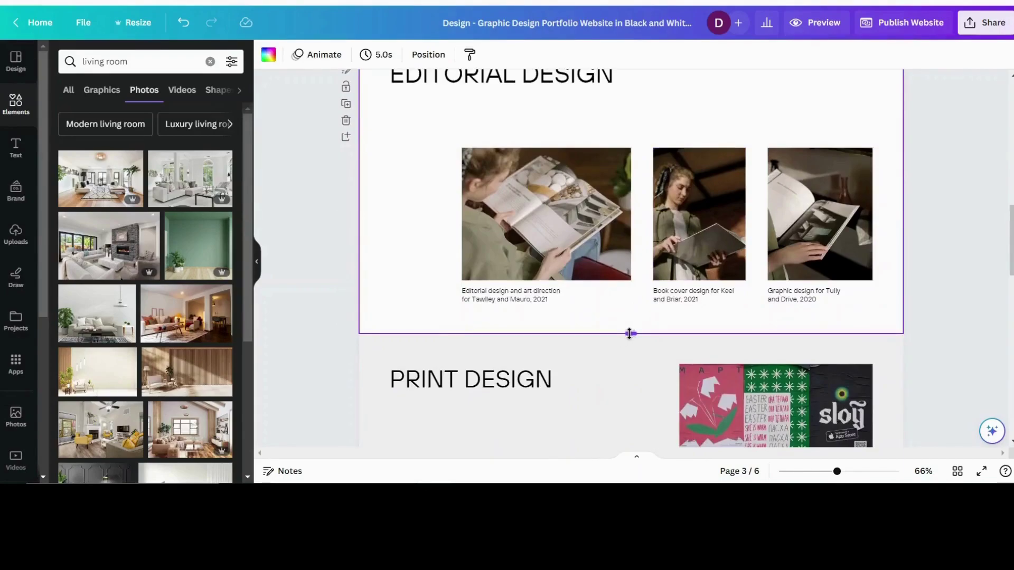
{"action": "left_click_drag", "start_coordinate": [630, 334], "coordinate": [630, 322]}
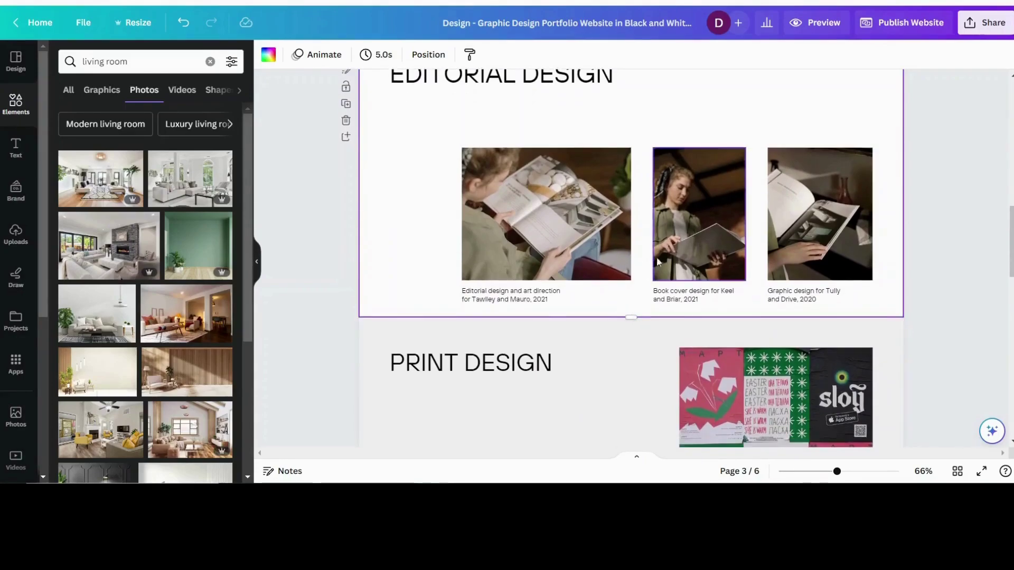
Extend the Poster Design page downward to create a large blank area below the poster photos.
{"action": "scroll", "coordinate": [585, 127], "scroll_direction": "down", "scroll_amount": 7}
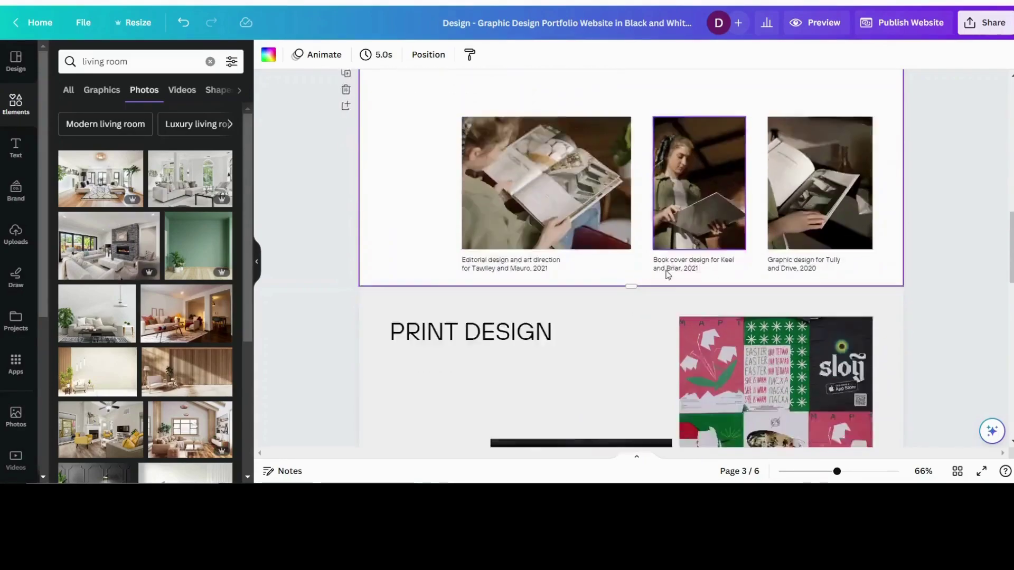
{"action": "scroll", "coordinate": [625, 249], "scroll_direction": "up", "scroll_amount": 3}
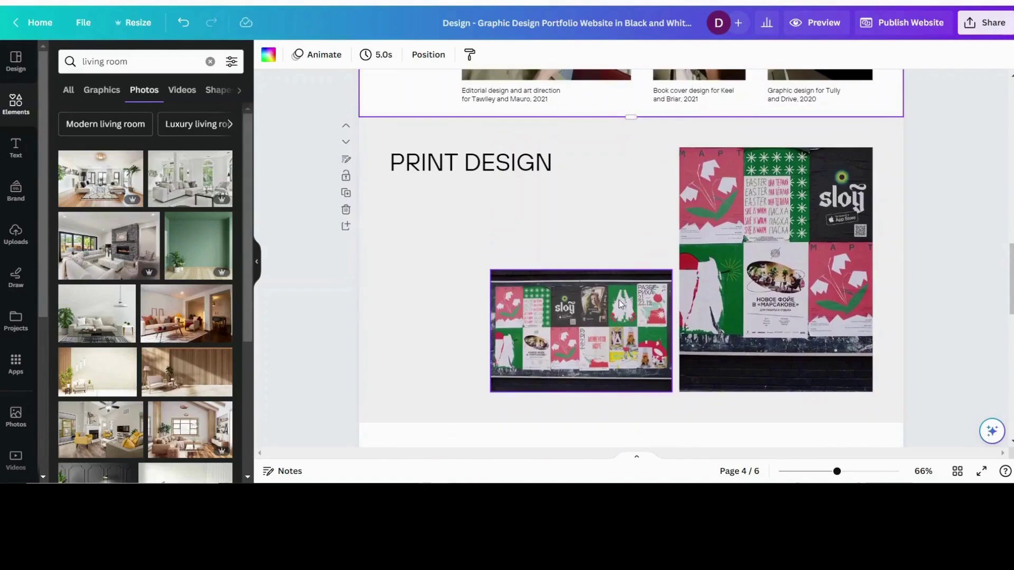
{"action": "scroll", "coordinate": [684, 309], "scroll_direction": "down", "scroll_amount": 10}
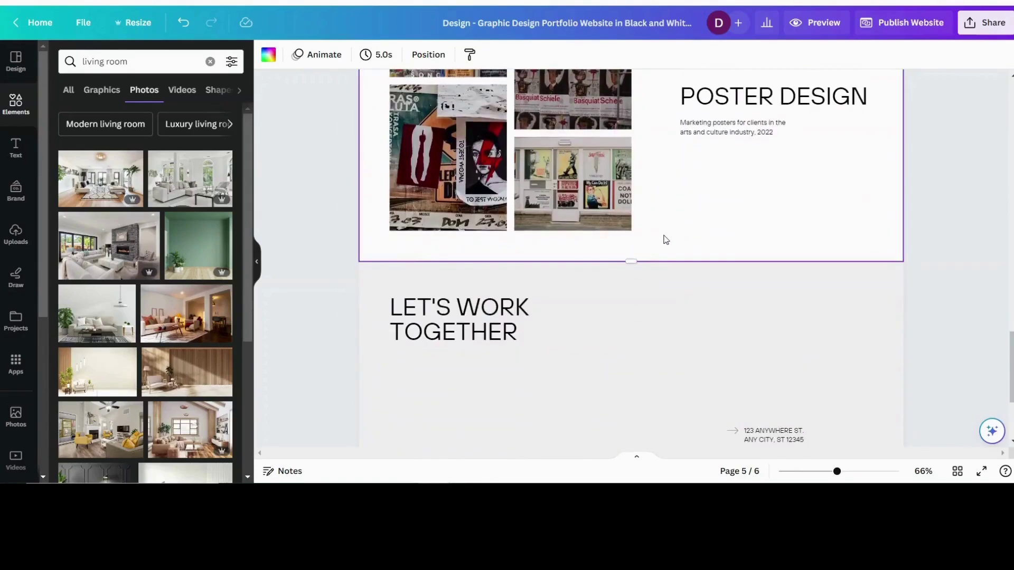
{"action": "left_click_drag", "start_coordinate": [631, 261], "coordinate": [625, 403]}
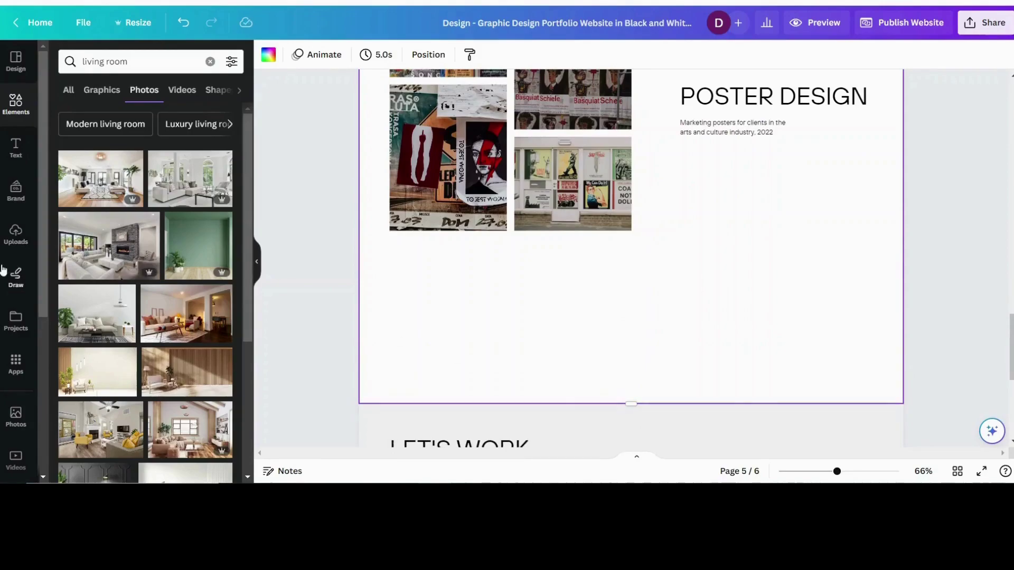
Add a "Designing Lifestyles" heading at font size 61.5 in the blank area below the posters.
{"action": "left_click", "coordinate": [14, 152]}
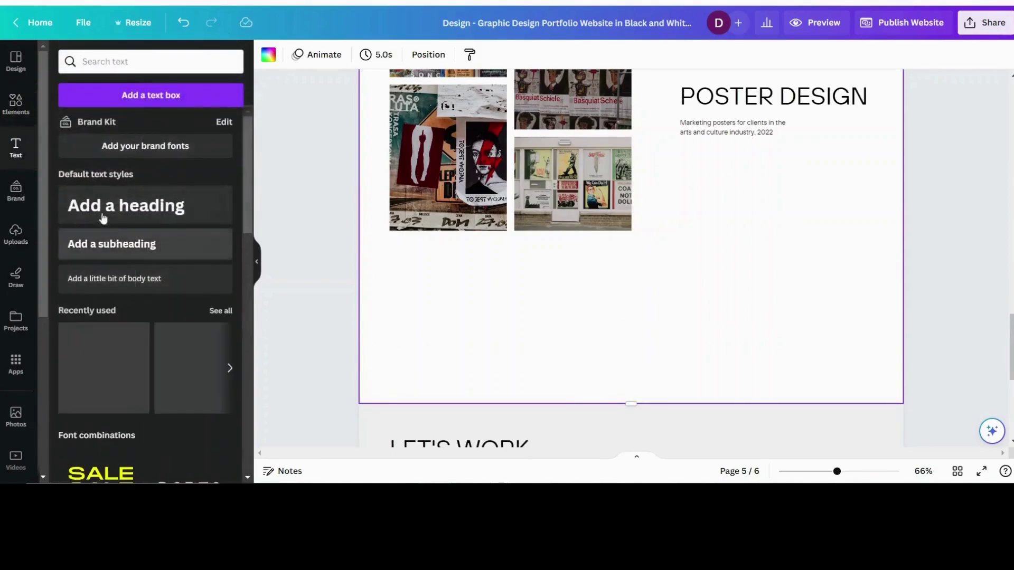
{"action": "left_click", "coordinate": [104, 210]}
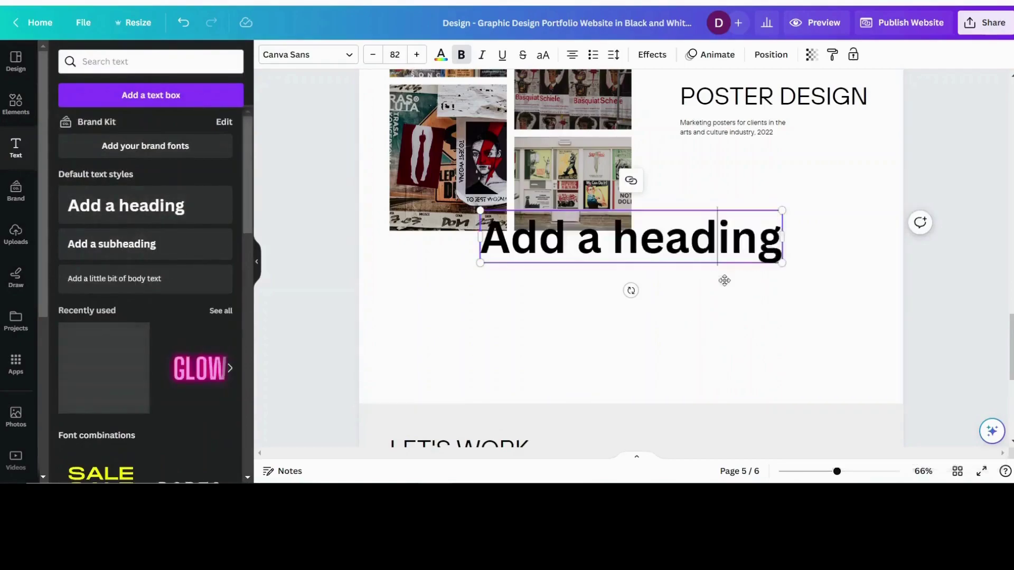
{"action": "type", "text": "Desigin"}
{"action": "key", "text": "BackSpace"}
{"action": "key", "text": "BackSpace"}
{"action": "type", "text": "ning"}
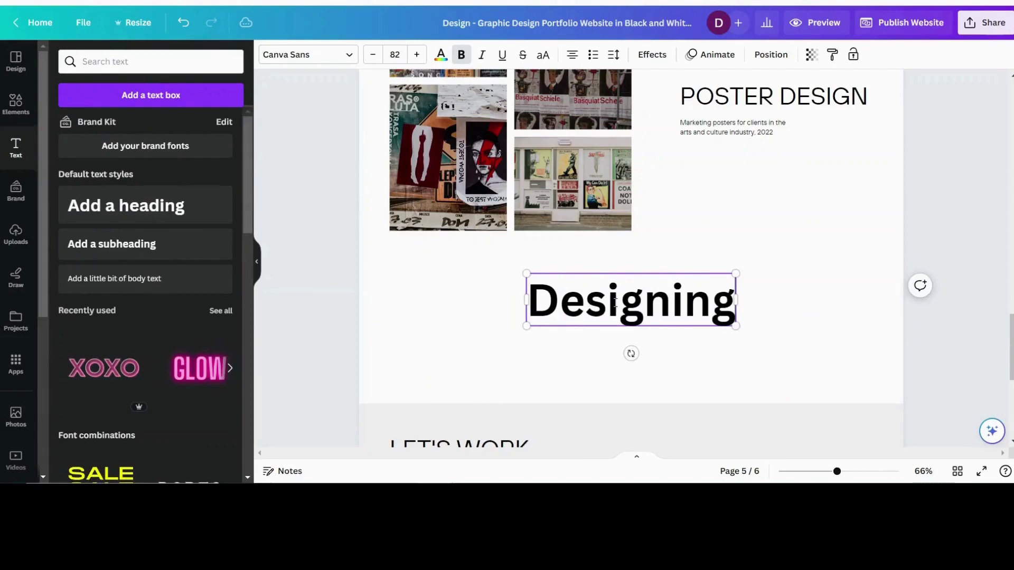
{"action": "type", "text": " Lifestyles"}
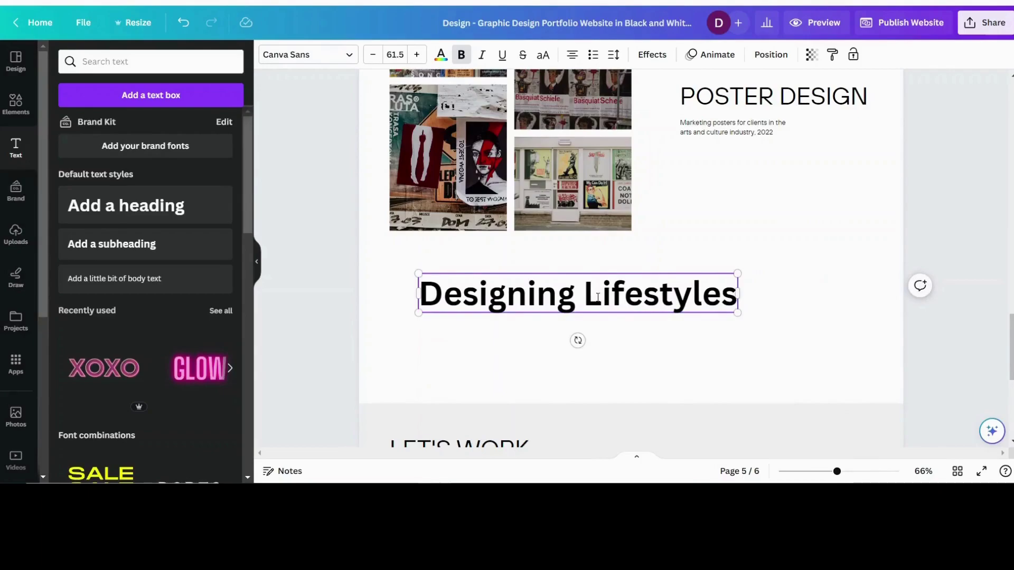
Move the new "Designing Lifestyles" heading to the horizontal centre of the Poster Design page.
{"action": "left_click_drag", "start_coordinate": [597, 297], "coordinate": [649, 303]}
{"action": "left_click", "coordinate": [695, 342]}
{"action": "left_click", "coordinate": [742, 344]}
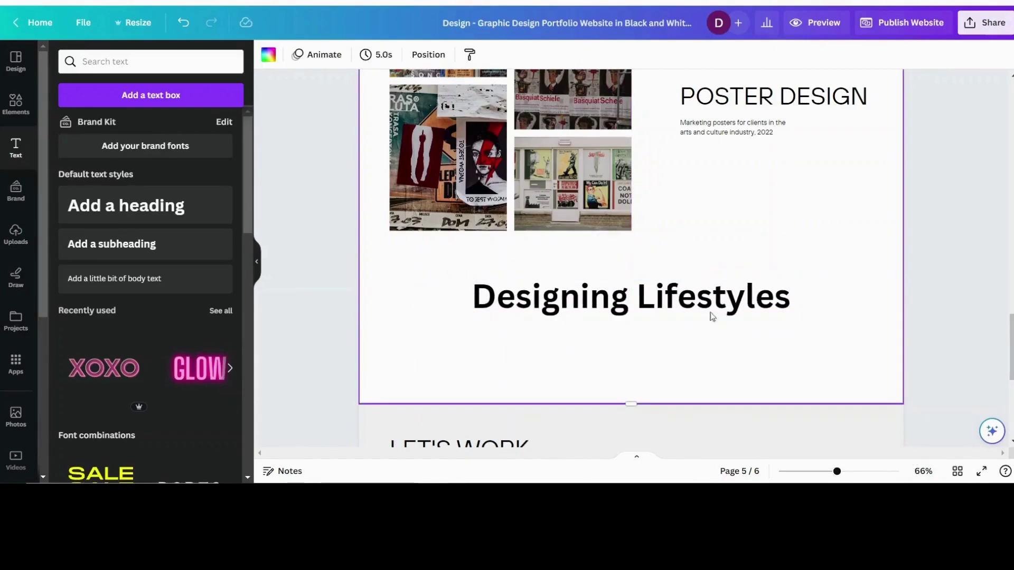
Try the Background text effect on the new "Designing Lifestyles" heading and replace it with the Outline effect.
{"action": "left_click", "coordinate": [699, 291]}
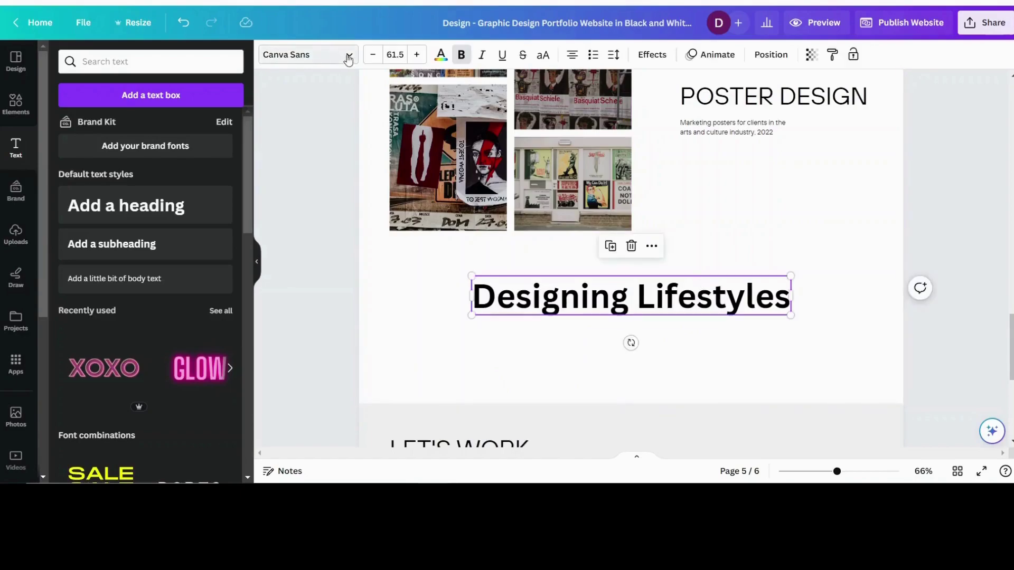
{"action": "left_click", "coordinate": [655, 57]}
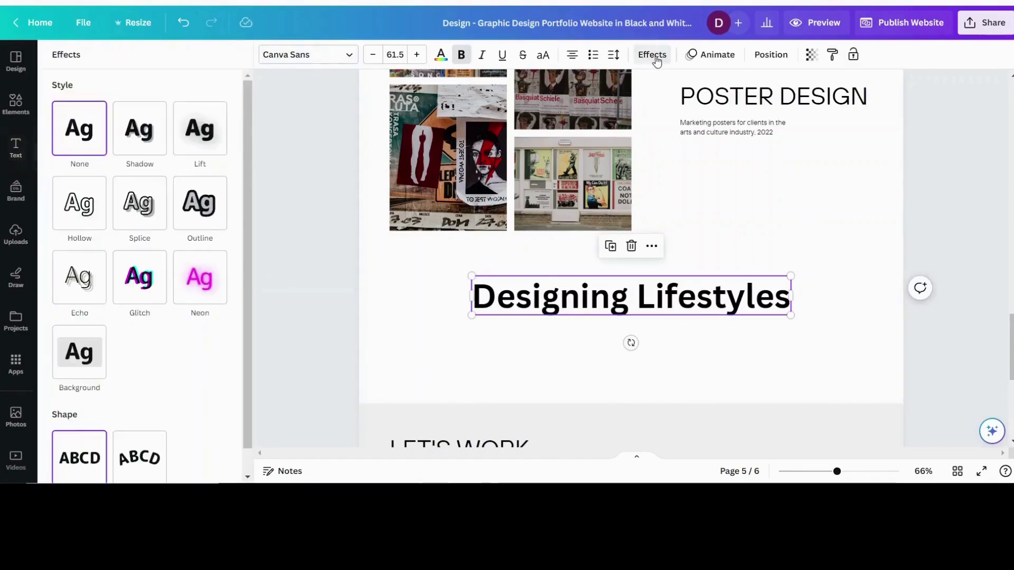
{"action": "left_click", "coordinate": [83, 366]}
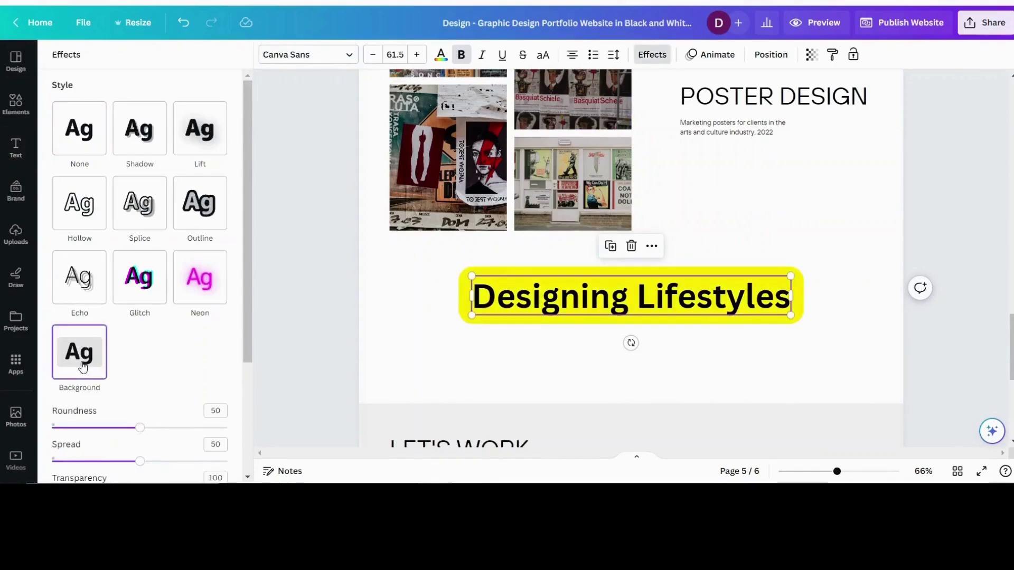
{"action": "left_click", "coordinate": [199, 207]}
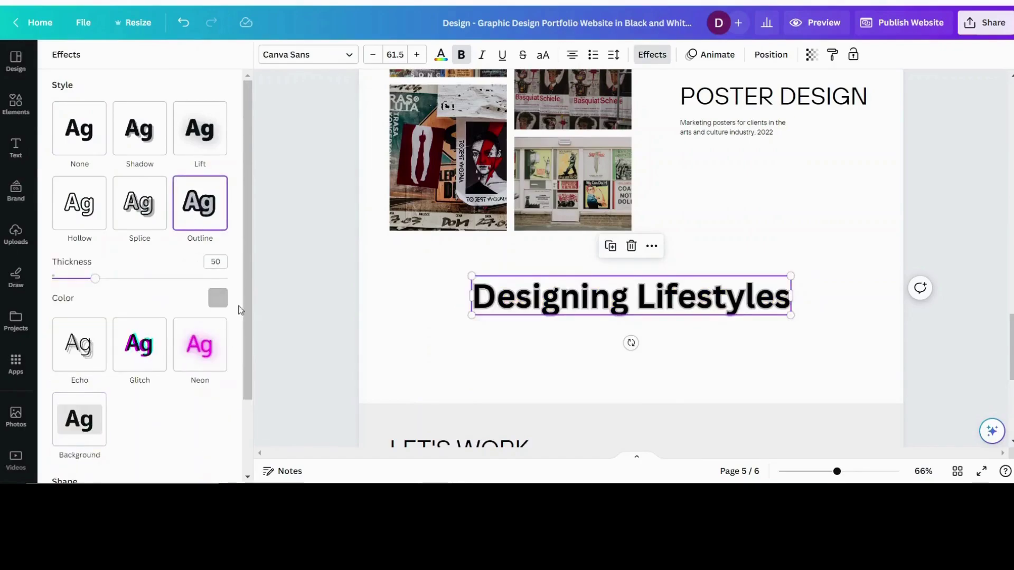
Try red and orange as the outline colour of the new "Designing Lifestyles" heading, and set it to black.
{"action": "left_click", "coordinate": [217, 299]}
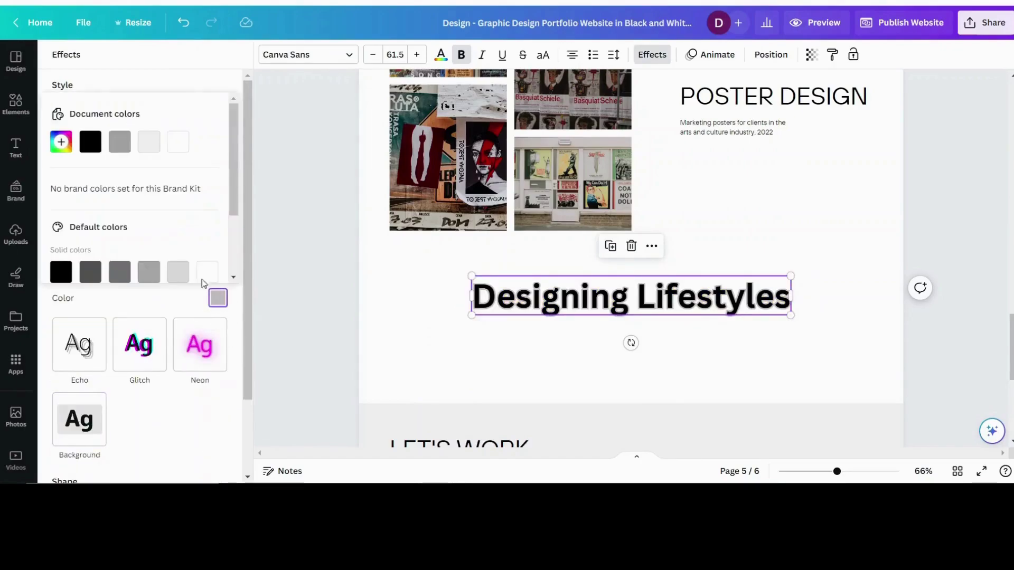
{"action": "scroll", "coordinate": [136, 221], "scroll_direction": "down", "scroll_amount": 2}
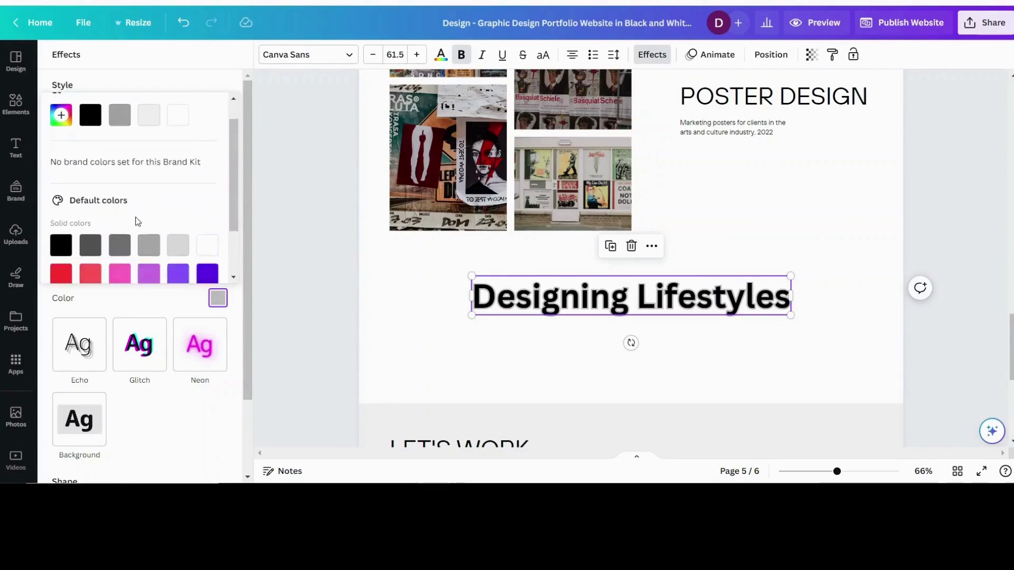
{"action": "left_click", "coordinate": [61, 206]}
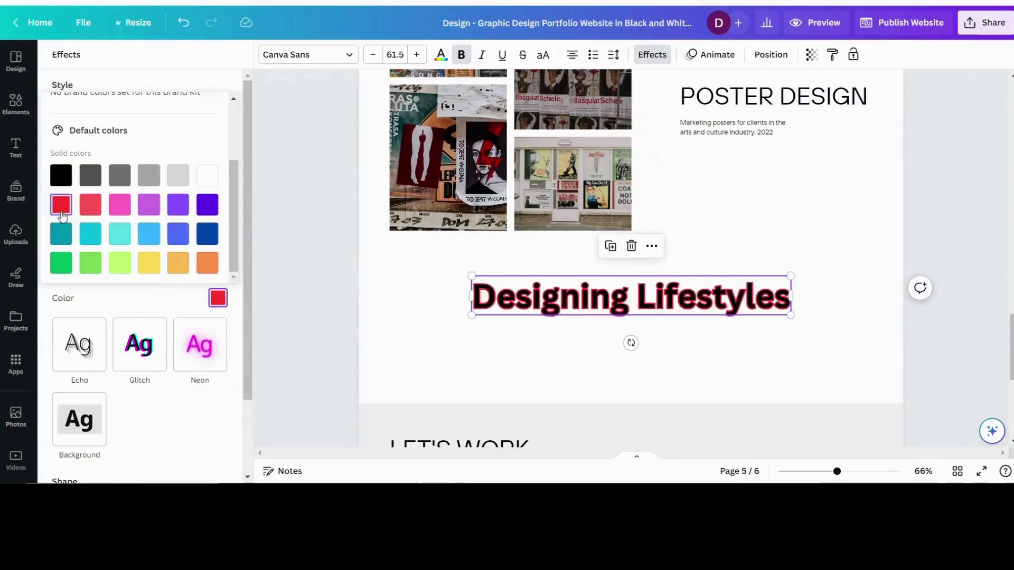
{"action": "left_click", "coordinate": [178, 271]}
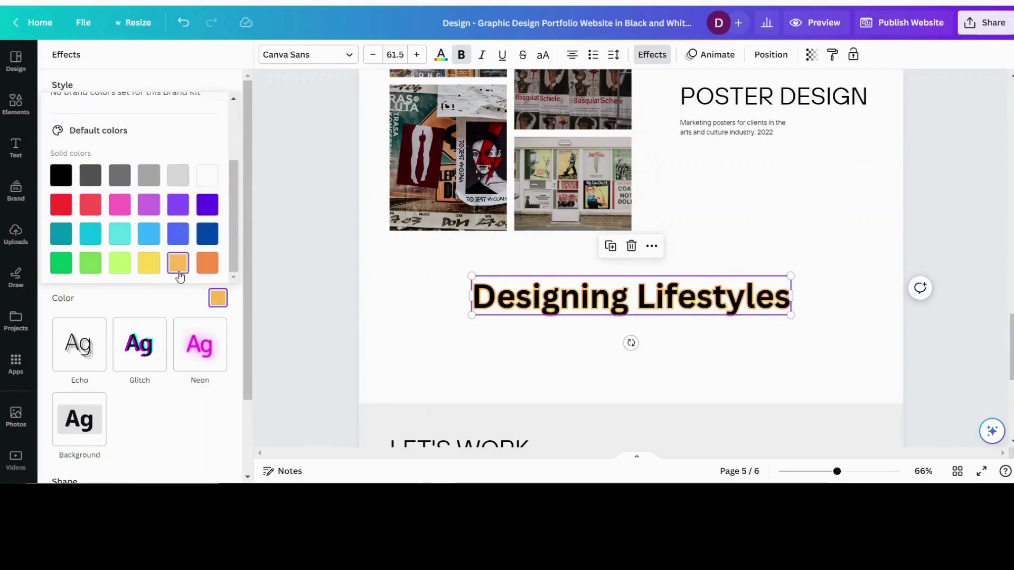
{"action": "left_click", "coordinate": [62, 176]}
Change the text colour of the outlined "Designing Lifestyles" heading to the tan shade from the photo colours.
{"action": "left_click", "coordinate": [441, 54]}
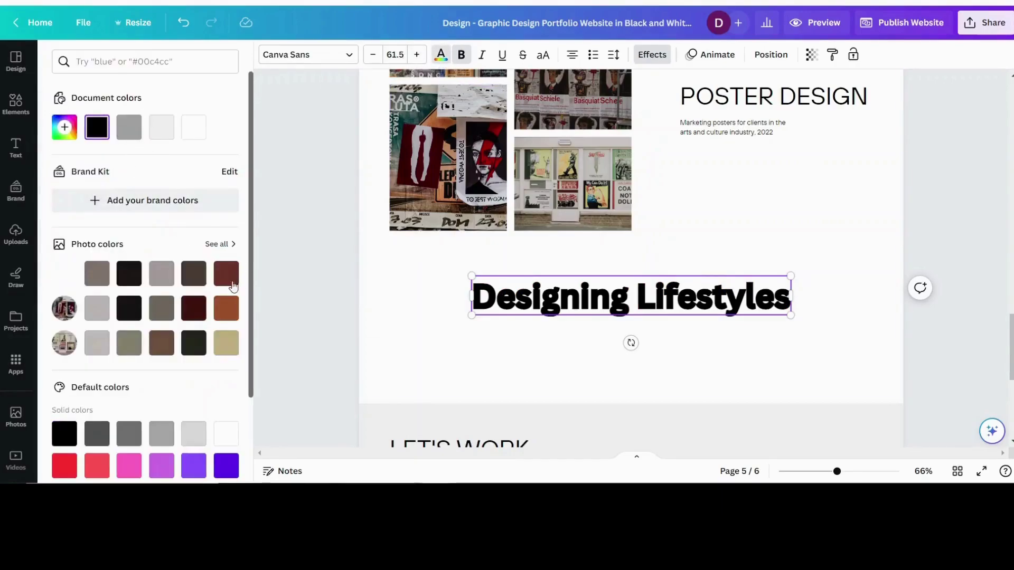
{"action": "left_click", "coordinate": [226, 344]}
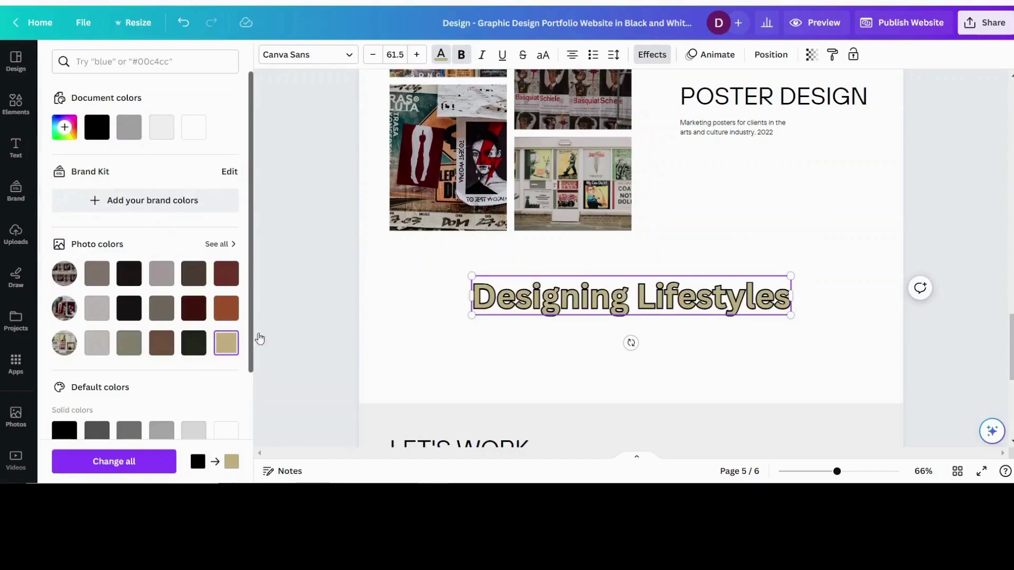
{"action": "left_click", "coordinate": [819, 235]}
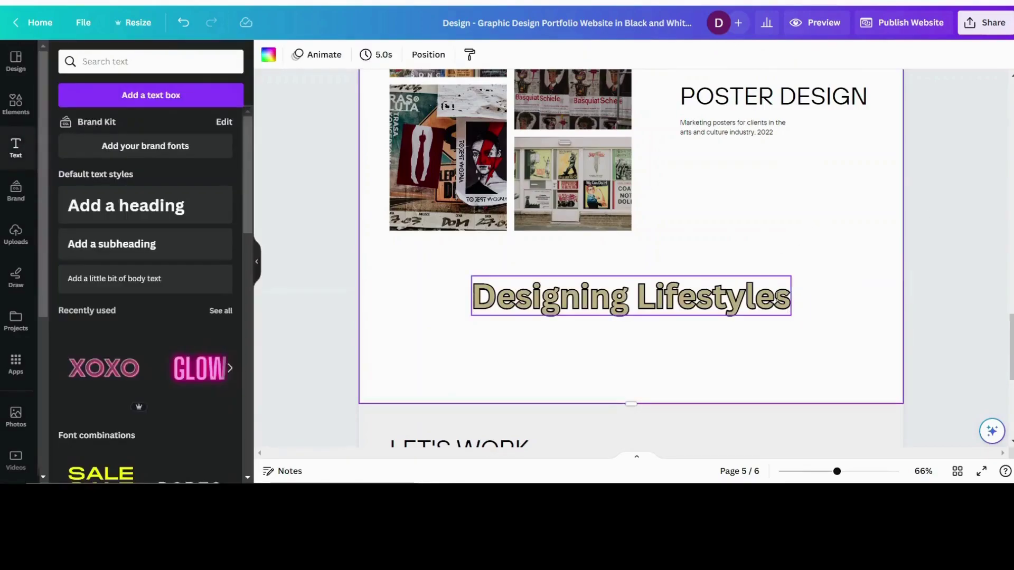
Add a blank page after the "Let's Work Together" page and delete it again.
{"action": "scroll", "coordinate": [808, 235], "scroll_direction": "down", "scroll_amount": 5}
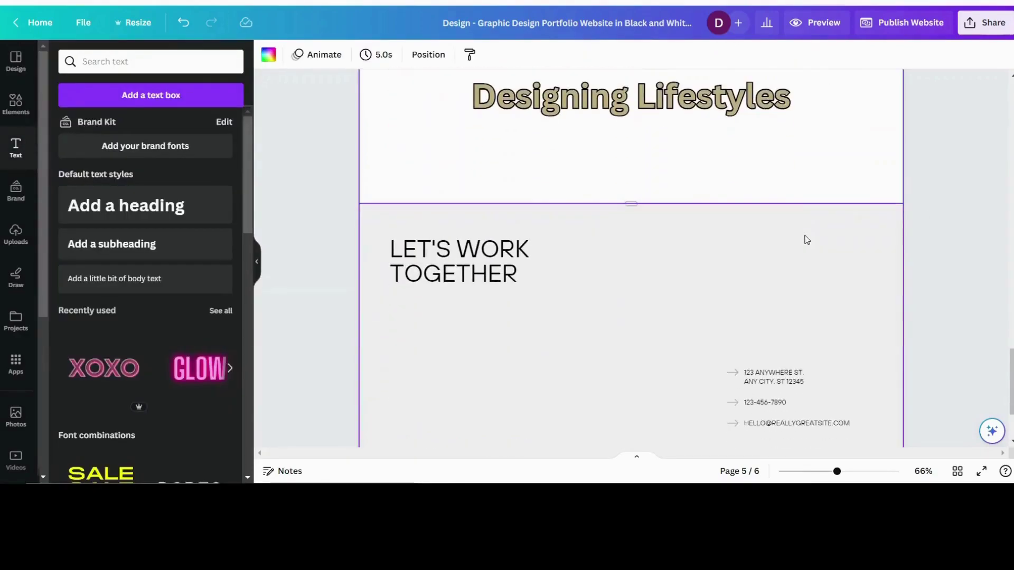
{"action": "scroll", "coordinate": [808, 239], "scroll_direction": "down", "scroll_amount": 2}
{"action": "scroll", "coordinate": [763, 270], "scroll_direction": "up", "scroll_amount": 10}
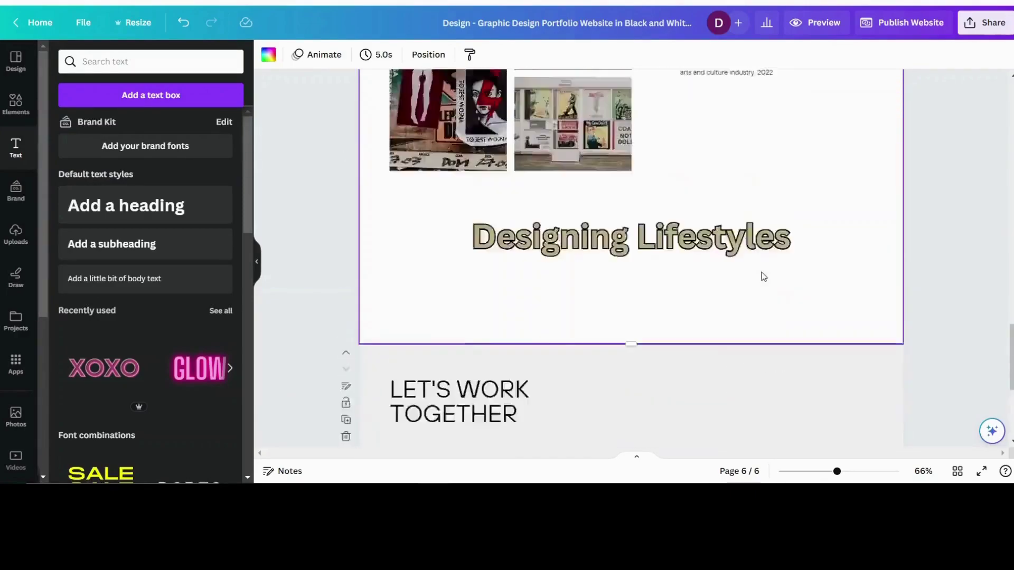
{"action": "scroll", "coordinate": [646, 316], "scroll_direction": "down", "scroll_amount": 10}
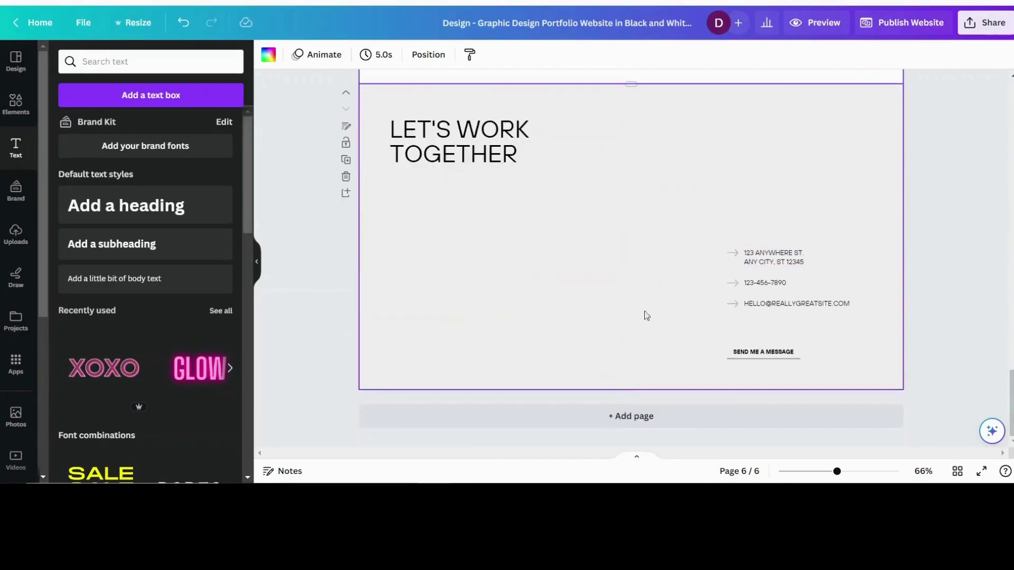
{"action": "left_click", "coordinate": [637, 420]}
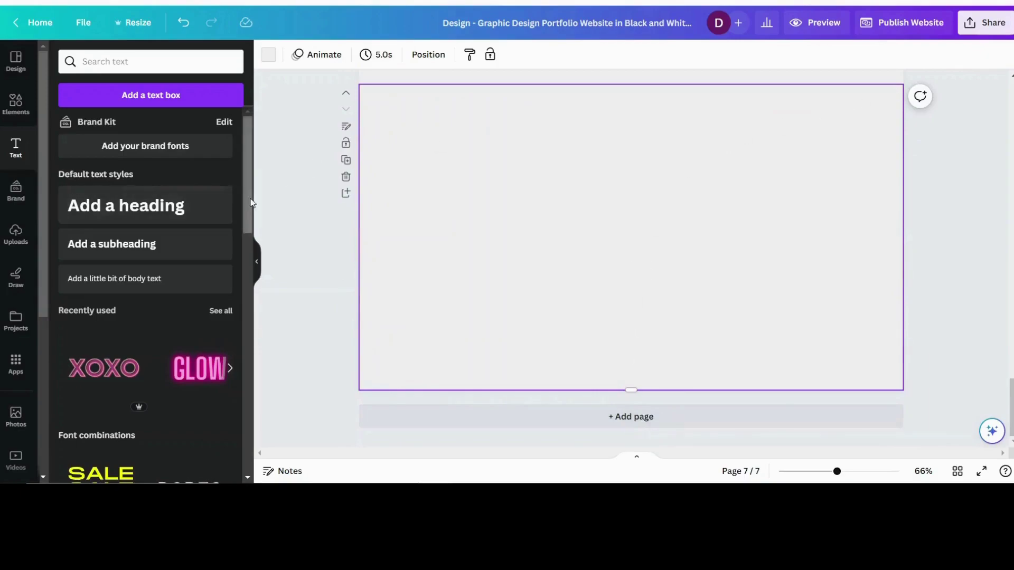
{"action": "left_click", "coordinate": [346, 177]}
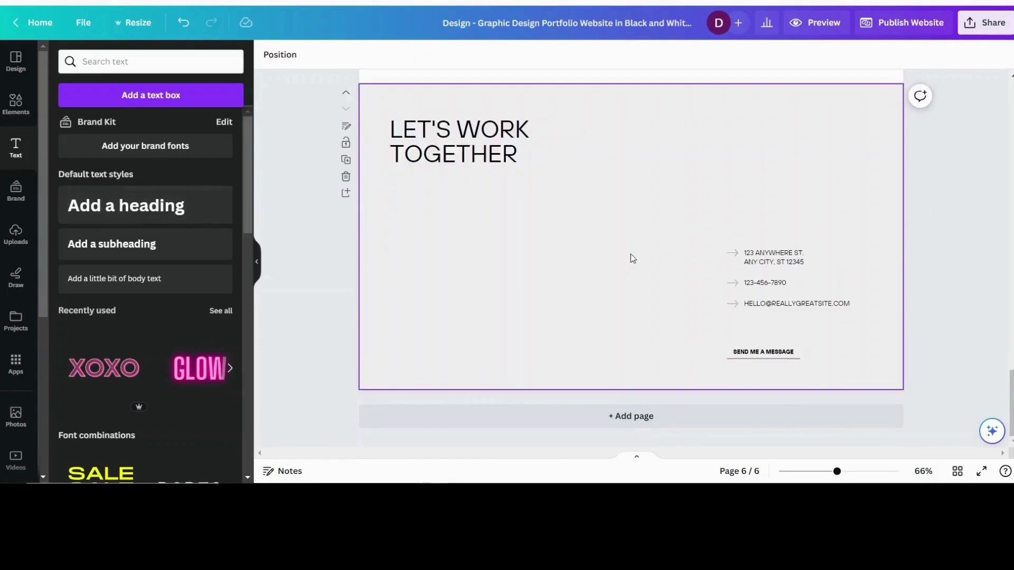
View the Brand Kit options for adding brand logos, colours and fonts.
{"action": "scroll", "coordinate": [522, 272], "scroll_direction": "up", "scroll_amount": 6}
{"action": "scroll", "coordinate": [522, 272], "scroll_direction": "up", "scroll_amount": 3}
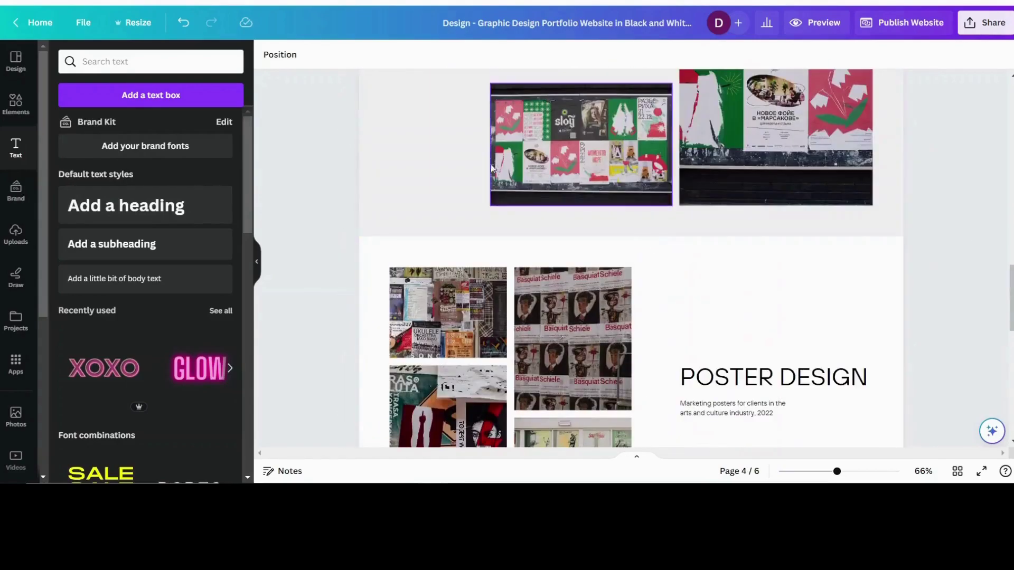
{"action": "left_click", "coordinate": [17, 192]}
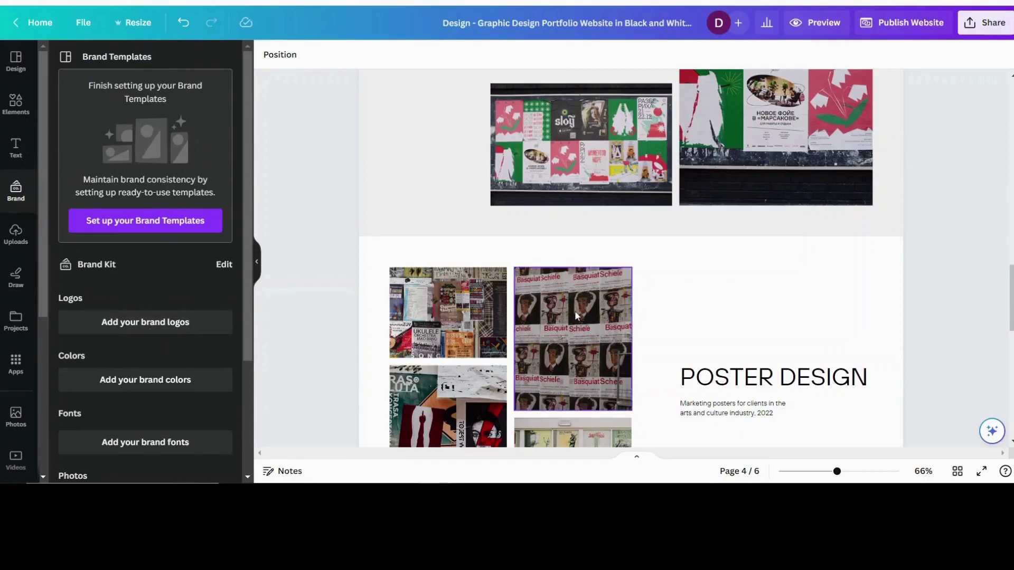
Search the elements for "logo" and limit the results to graphics, for use on the cover page.
{"action": "scroll", "coordinate": [580, 295], "scroll_direction": "up", "scroll_amount": 15}
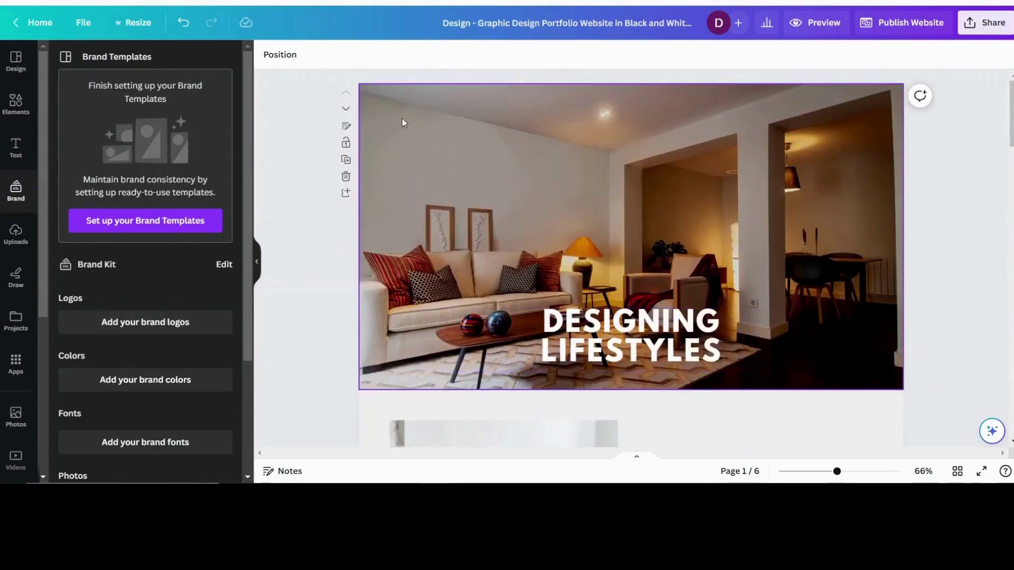
{"action": "left_click", "coordinate": [403, 123]}
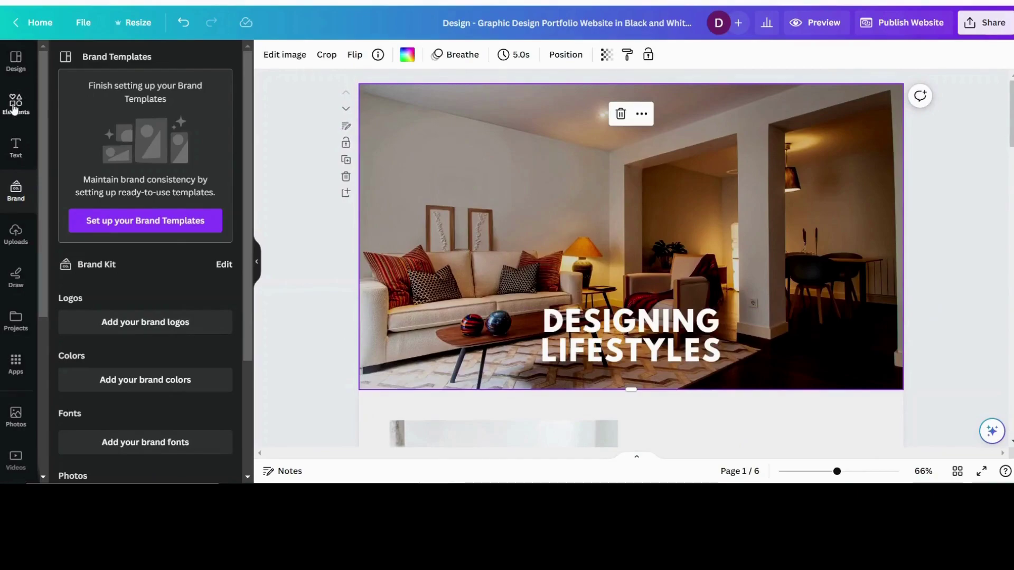
{"action": "triple_click", "coordinate": [115, 62]}
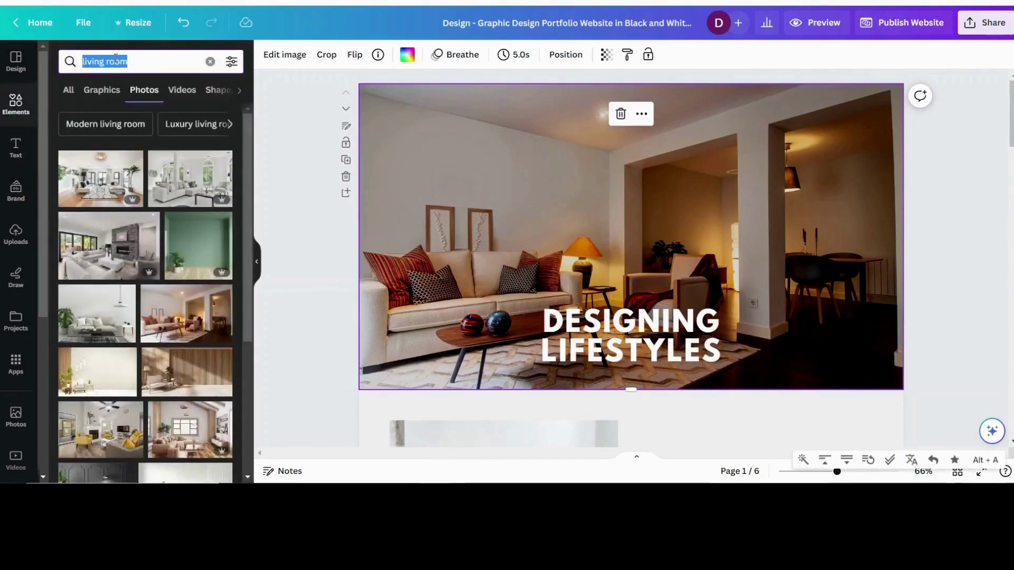
{"action": "type", "text": "logo"}
{"action": "key", "text": "Return"}
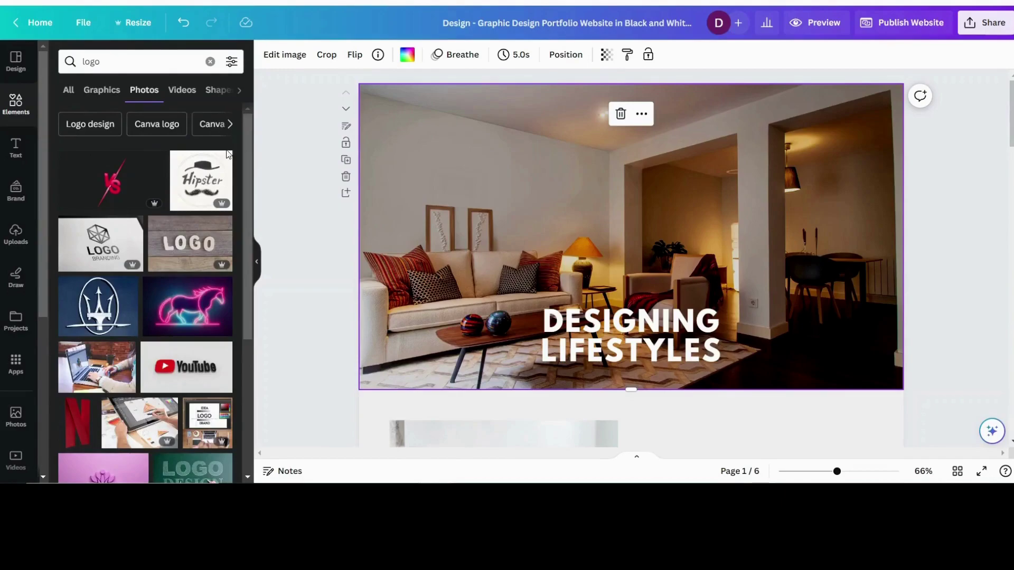
{"action": "left_click", "coordinate": [97, 93]}
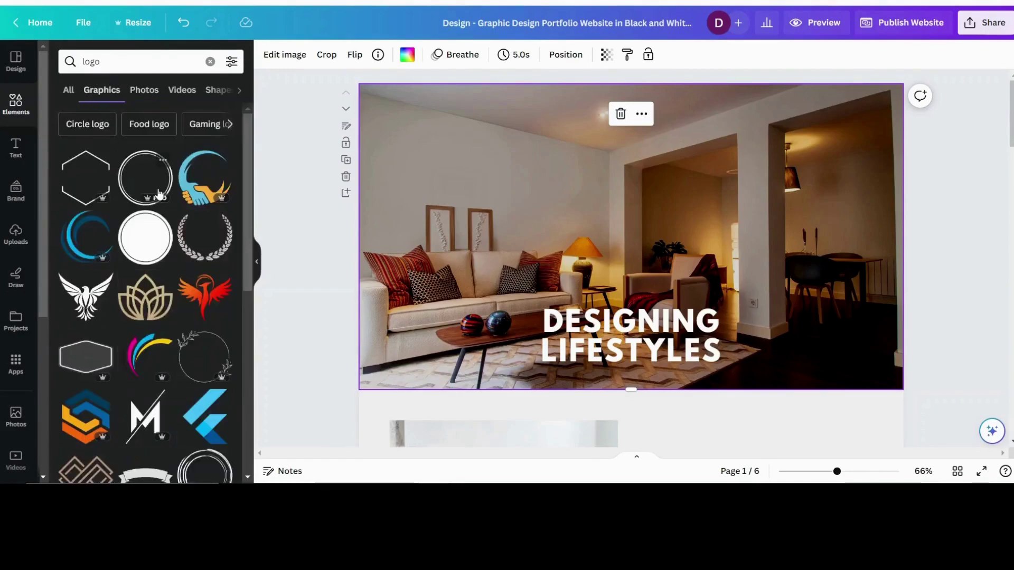
Add the gold lotus graphic to the cover, shrink it and place it in the photo's upper-left corner.
{"action": "left_click", "coordinate": [142, 315]}
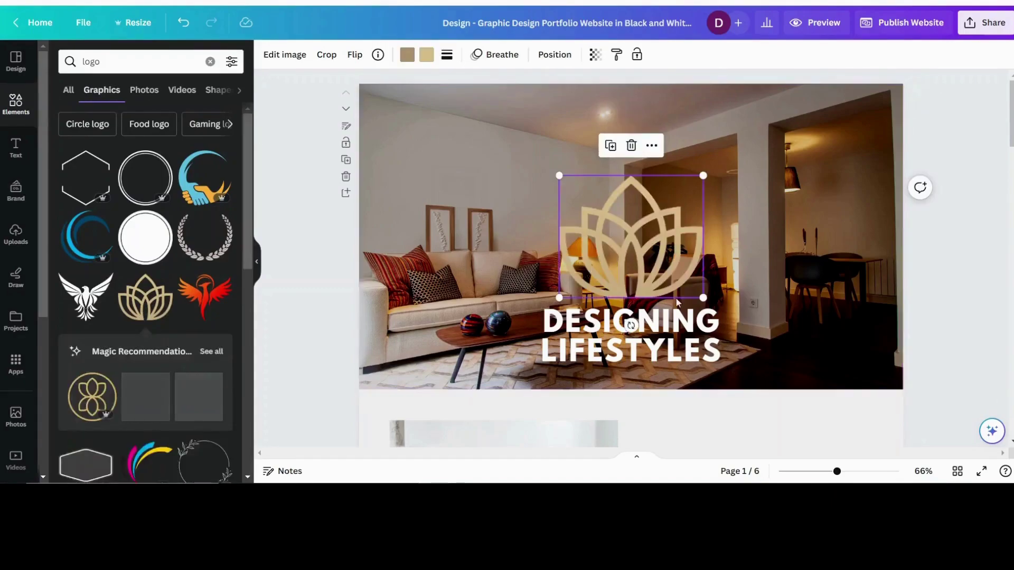
{"action": "left_click_drag", "start_coordinate": [705, 297], "coordinate": [647, 254]}
{"action": "left_click_drag", "start_coordinate": [612, 214], "coordinate": [438, 139]}
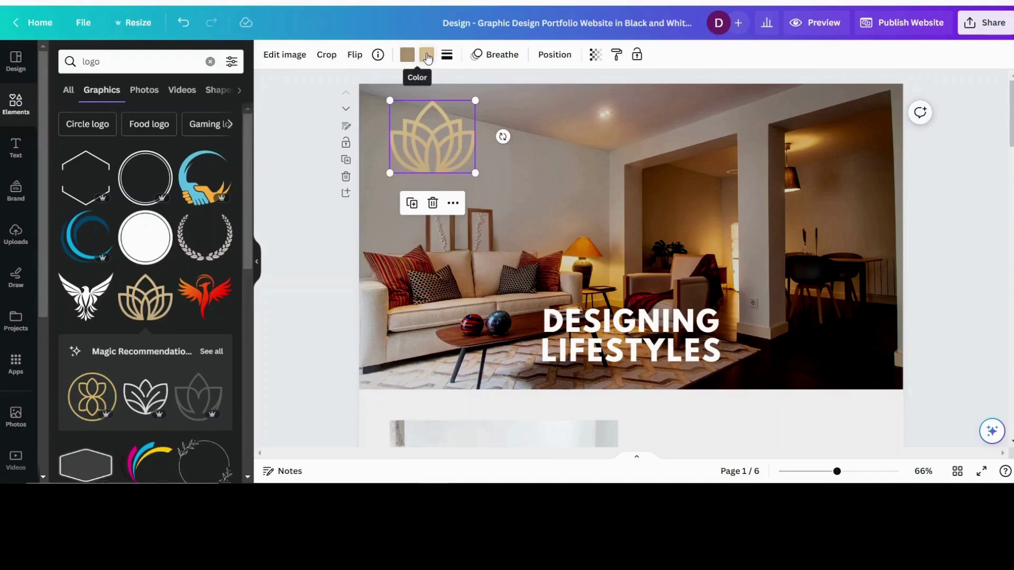
Try pink in place of the lotus logo's darker brown colour, and set that colour to red.
{"action": "left_click", "coordinate": [407, 55]}
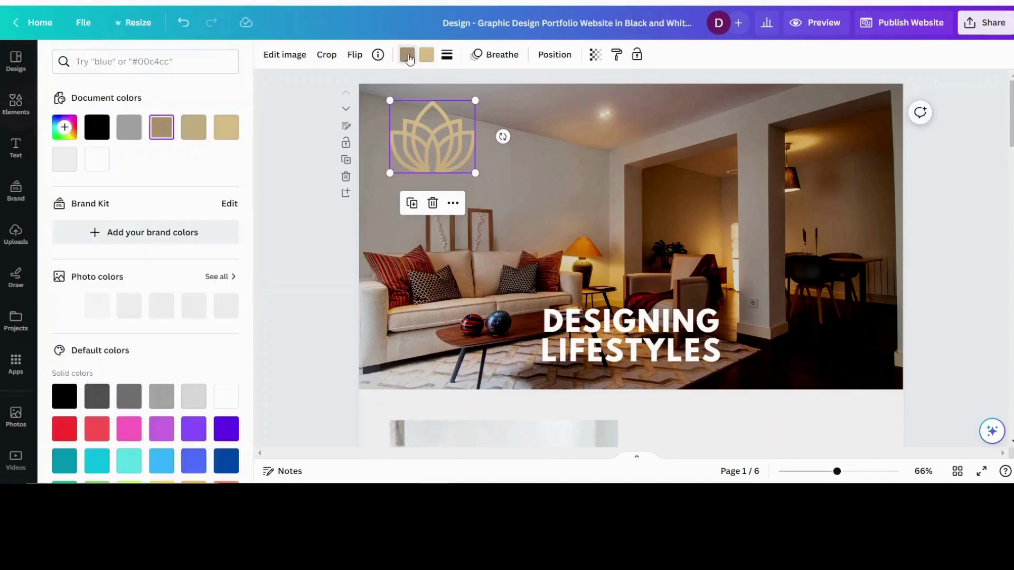
{"action": "left_click", "coordinate": [128, 432]}
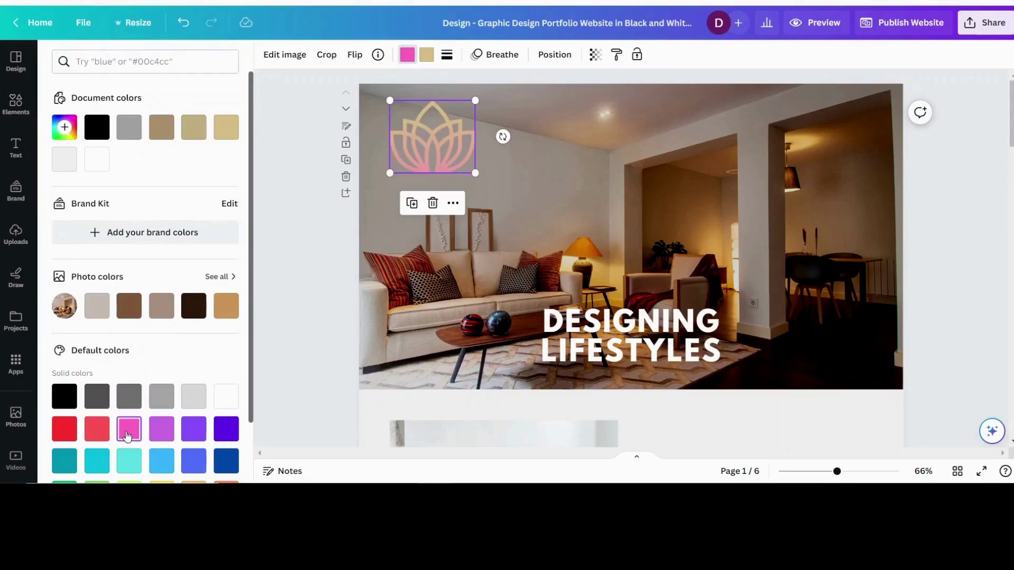
{"action": "left_click", "coordinate": [64, 429]}
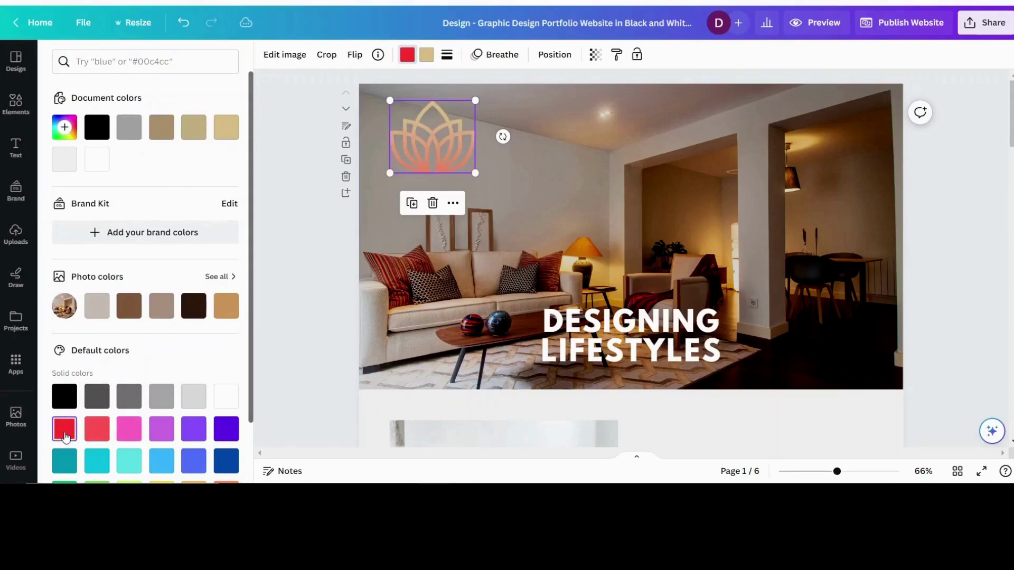
{"action": "left_click", "coordinate": [973, 215]}
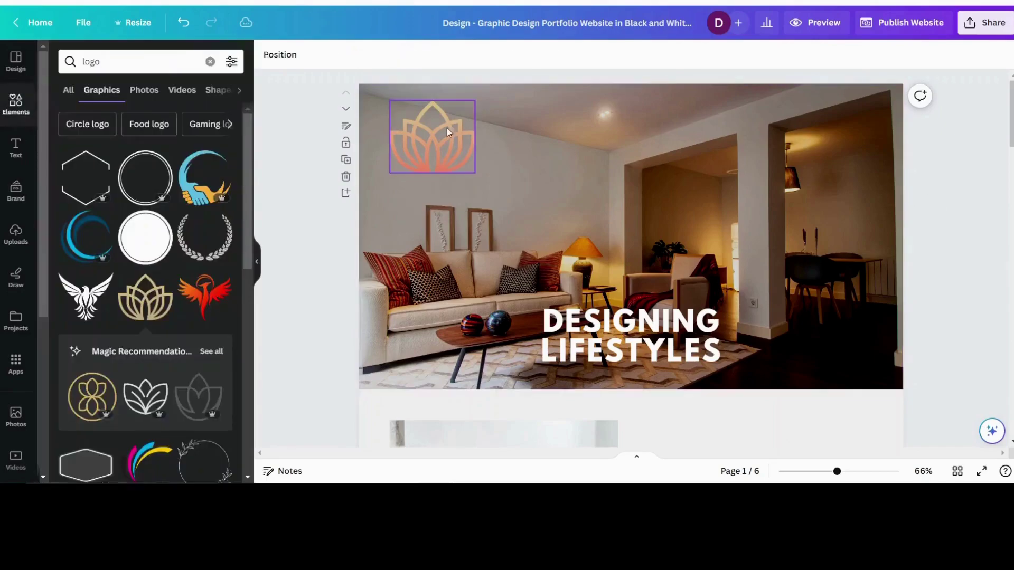
Shrink the lotus logo further and move it closer to the upper-left corner of the cover photo.
{"action": "left_click", "coordinate": [438, 147]}
{"action": "left_click_drag", "start_coordinate": [475, 173], "coordinate": [417, 127]}
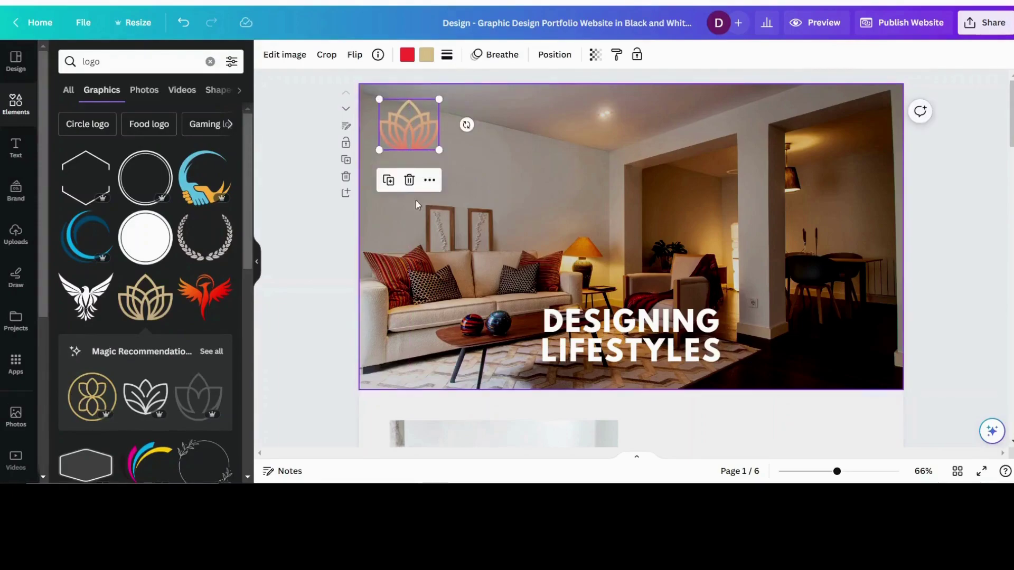
{"action": "left_click", "coordinate": [610, 152]}
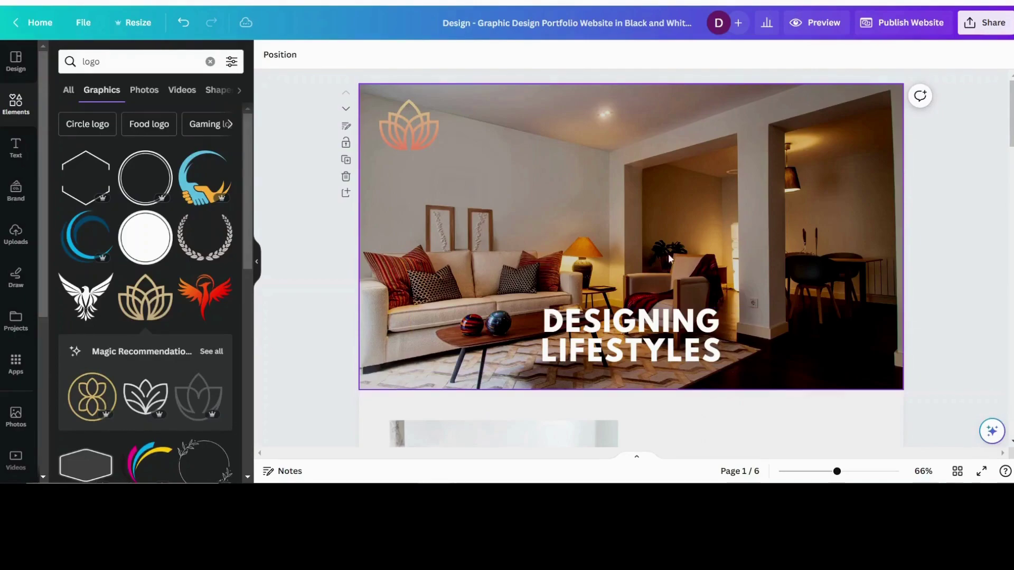
Review all the pages in the editor, and preview the website in desktop view from the cover through the design sections.
{"action": "scroll", "coordinate": [747, 246], "scroll_direction": "down", "scroll_amount": 15}
{"action": "scroll", "coordinate": [747, 246], "scroll_direction": "down", "scroll_amount": 5}
{"action": "scroll", "coordinate": [747, 248], "scroll_direction": "down", "scroll_amount": 5}
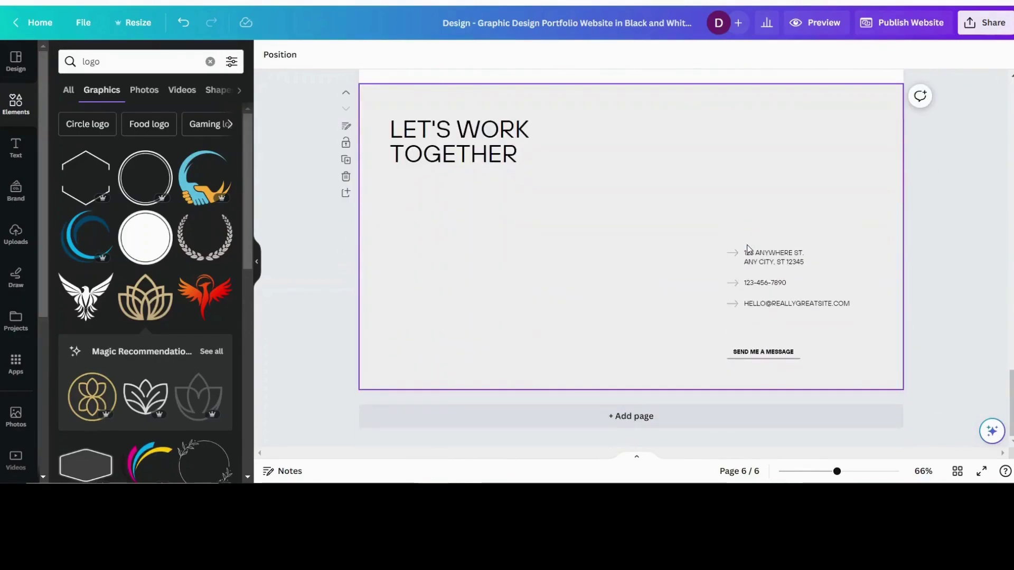
{"action": "scroll", "coordinate": [708, 255], "scroll_direction": "up", "scroll_amount": 12}
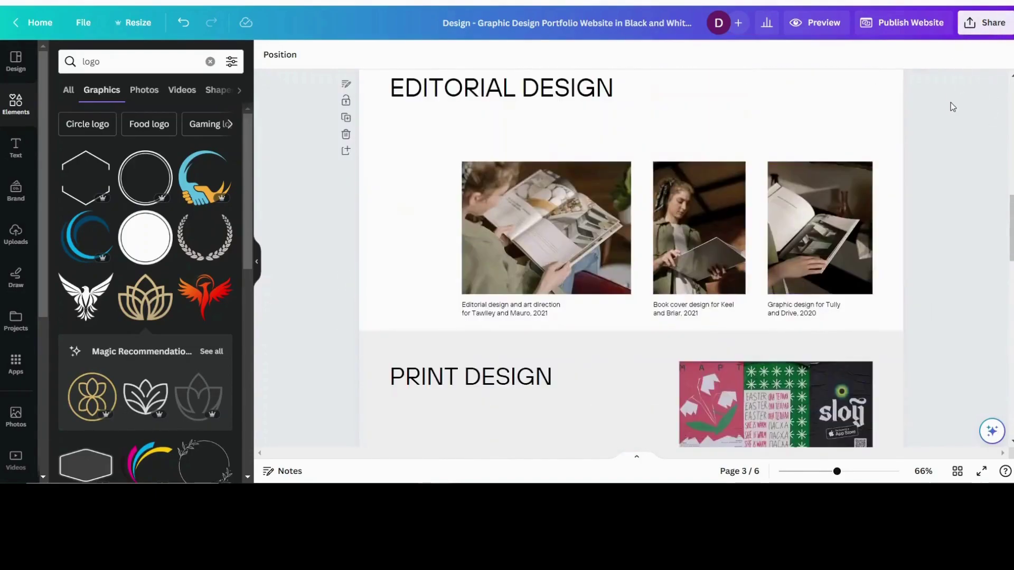
{"action": "left_click", "coordinate": [827, 33]}
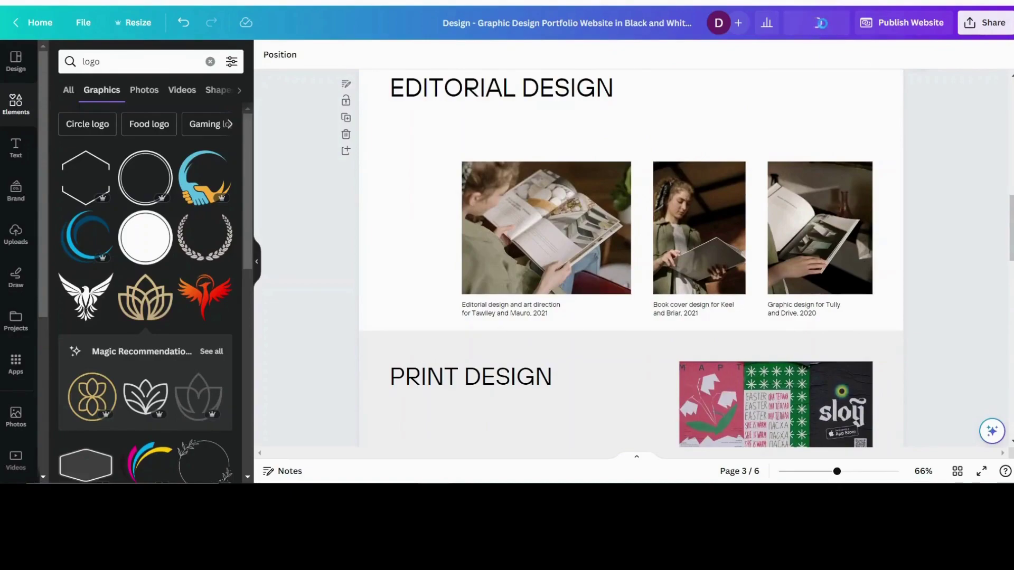
{"action": "scroll", "coordinate": [773, 274], "scroll_direction": "down", "scroll_amount": 5}
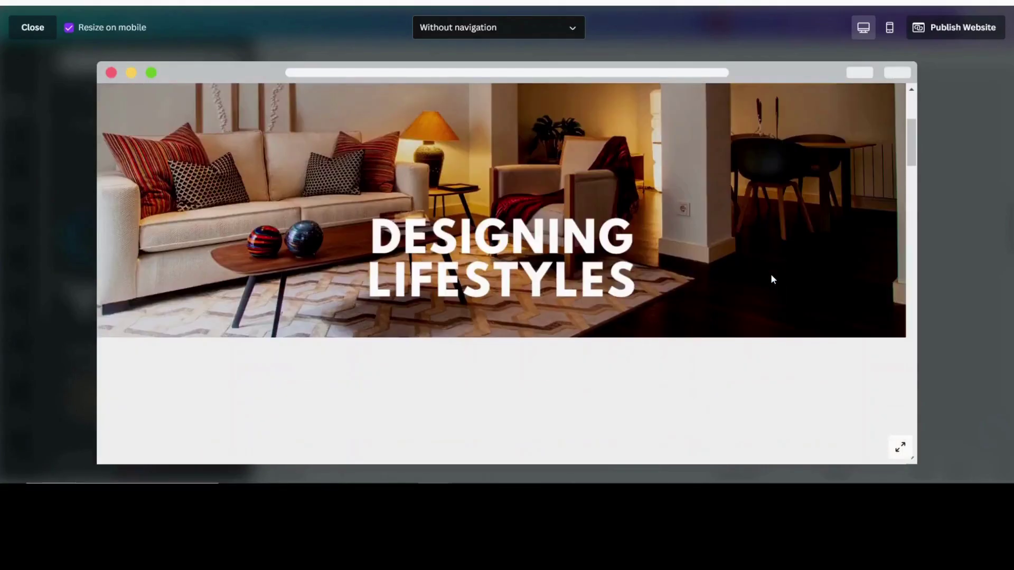
{"action": "scroll", "coordinate": [771, 275], "scroll_direction": "down", "scroll_amount": 5}
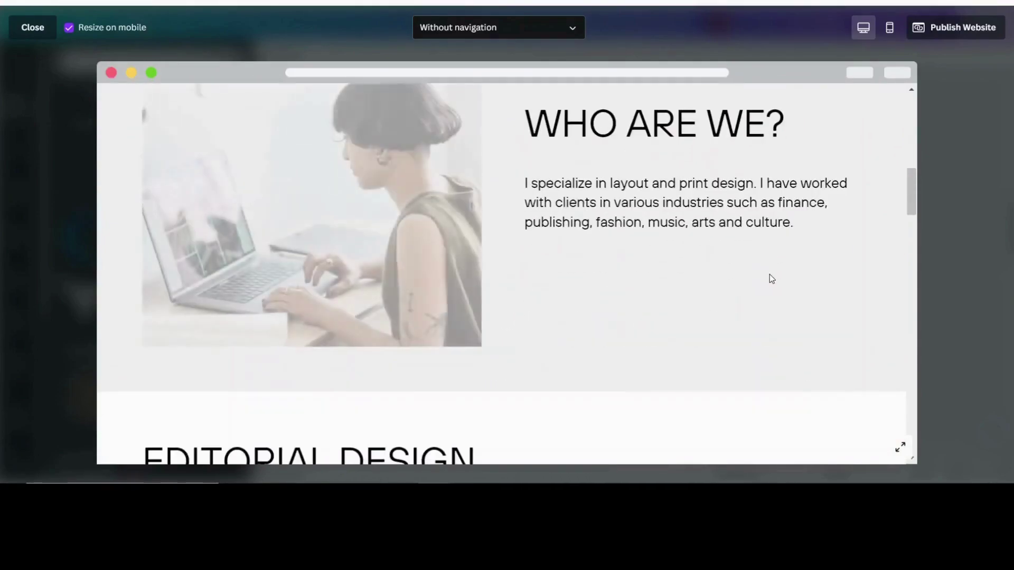
{"action": "scroll", "coordinate": [771, 276], "scroll_direction": "down", "scroll_amount": 10}
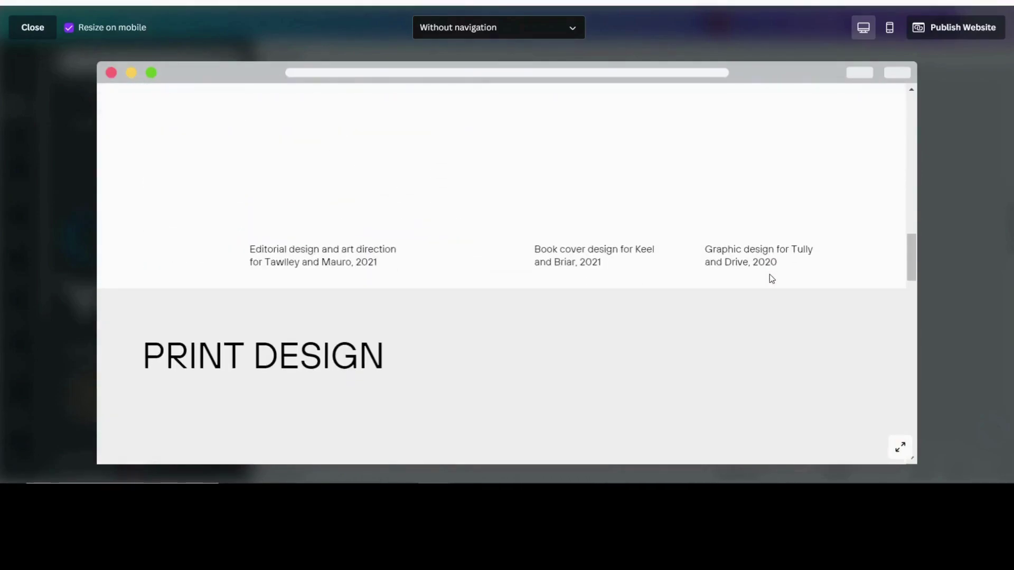
{"action": "scroll", "coordinate": [770, 276], "scroll_direction": "down", "scroll_amount": 10}
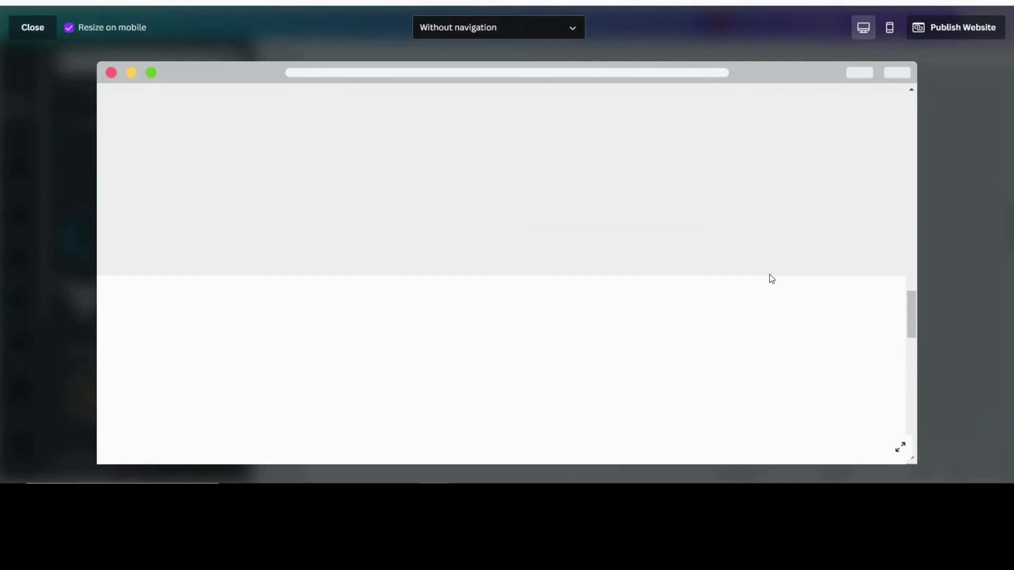
{"action": "scroll", "coordinate": [770, 277], "scroll_direction": "down", "scroll_amount": 8}
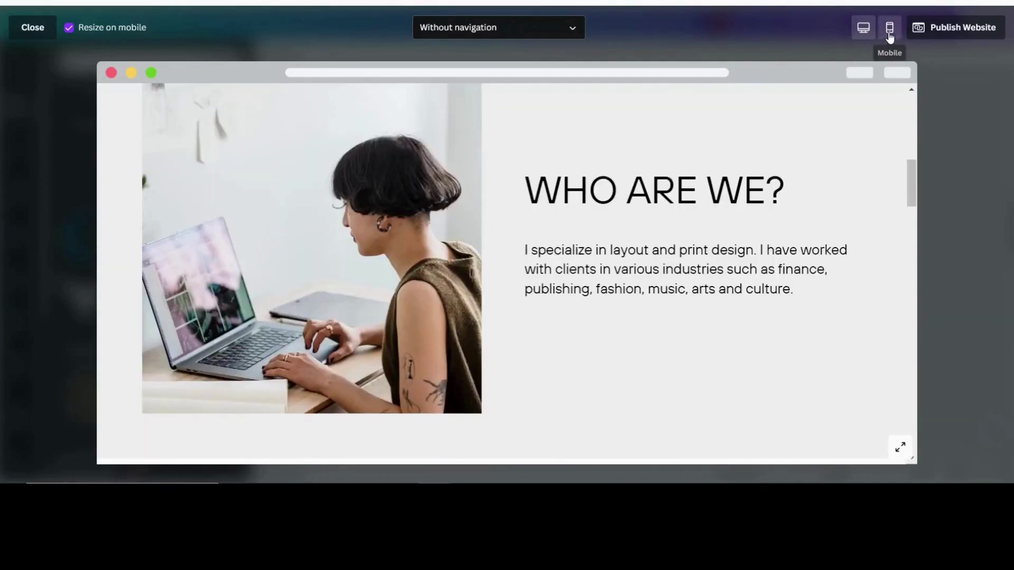
Preview the website in mobile view, looking over its sections and images.
{"action": "left_click", "coordinate": [890, 29]}
{"action": "scroll", "coordinate": [521, 286], "scroll_direction": "down", "scroll_amount": 10}
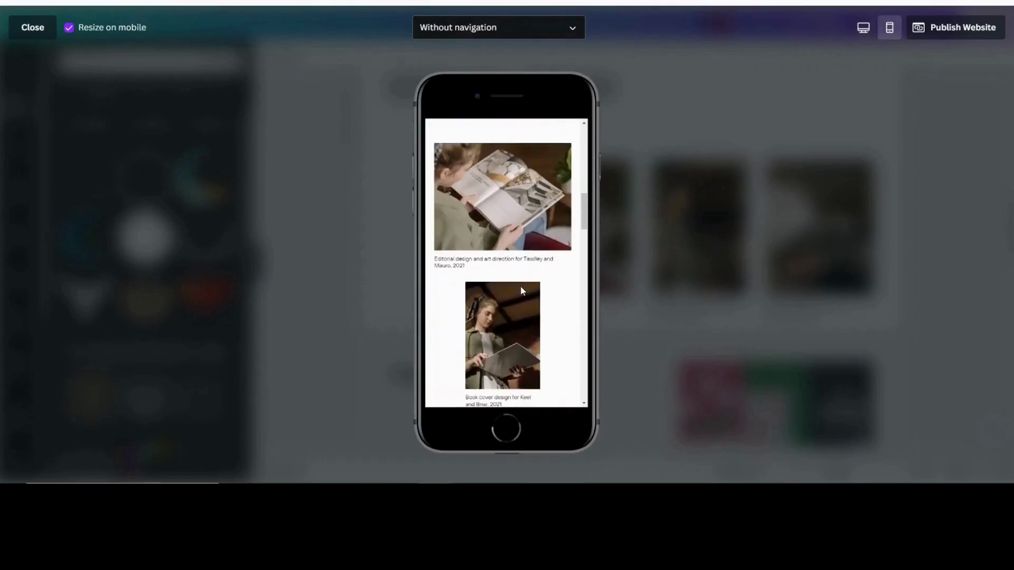
{"action": "scroll", "coordinate": [521, 288], "scroll_direction": "up", "scroll_amount": 5}
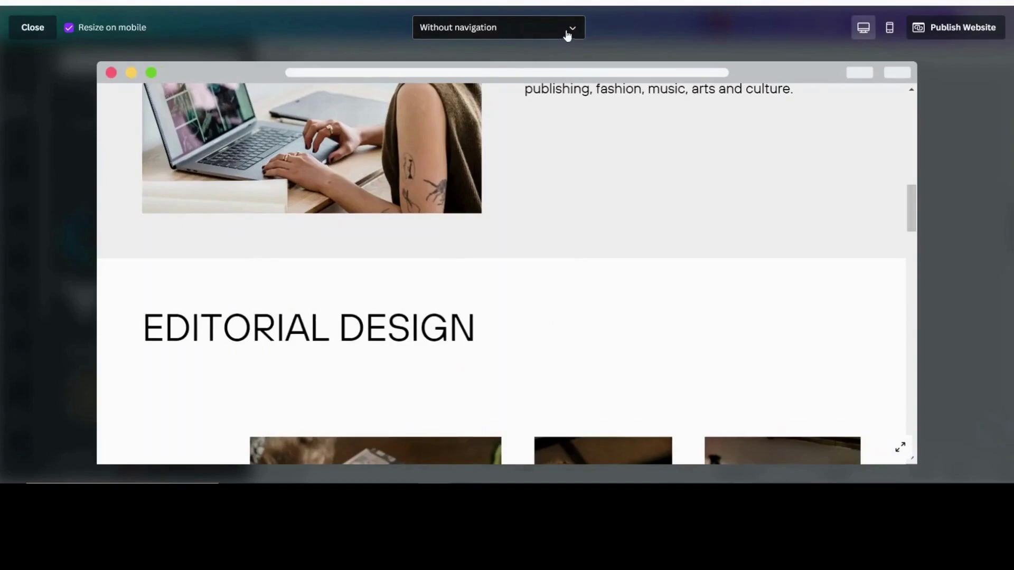
Set the website to "With navigation" and test the About and Portfolio links in the desktop preview.
{"action": "left_click", "coordinate": [578, 31]}
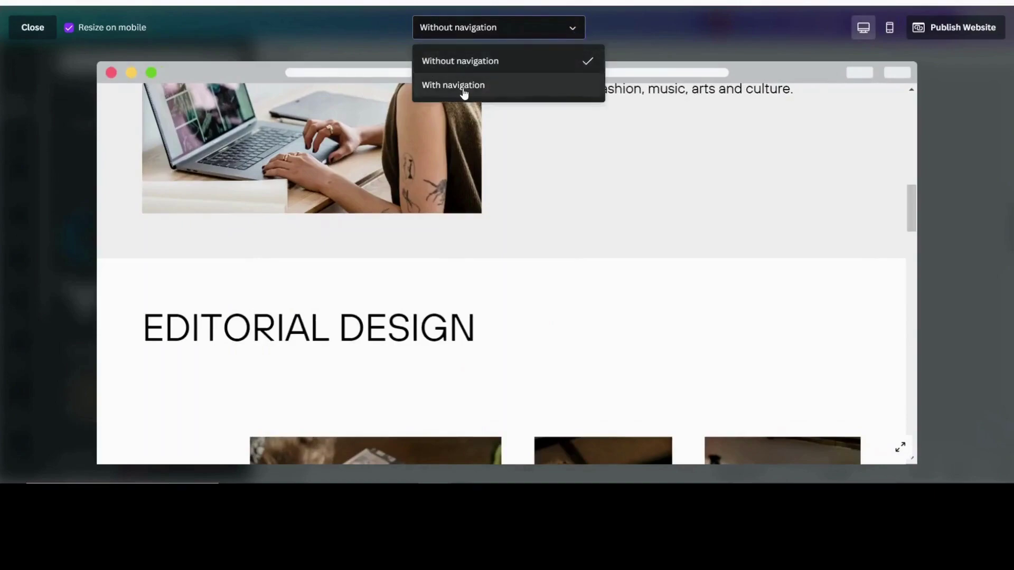
{"action": "left_click", "coordinate": [464, 90]}
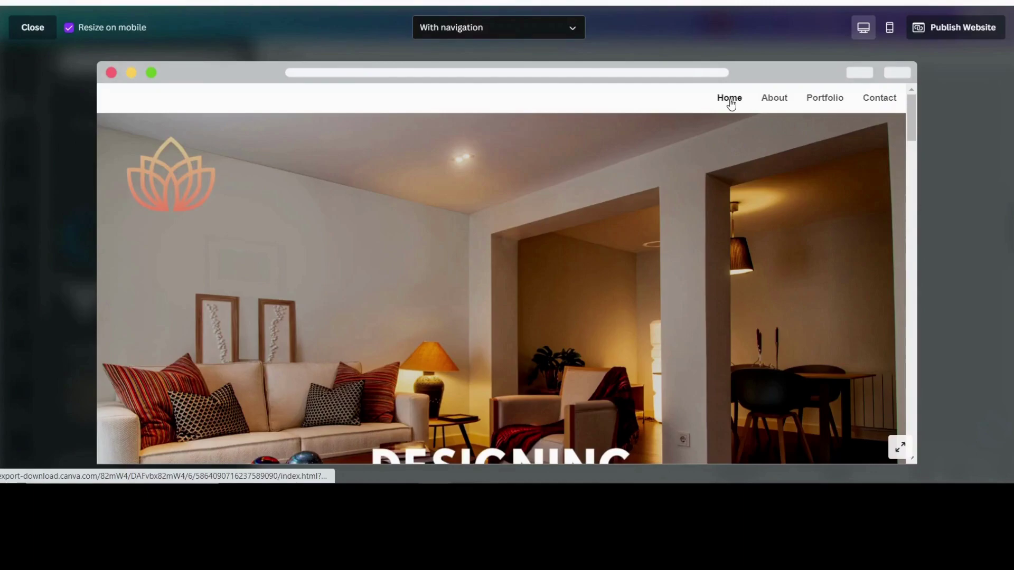
{"action": "left_click", "coordinate": [776, 102]}
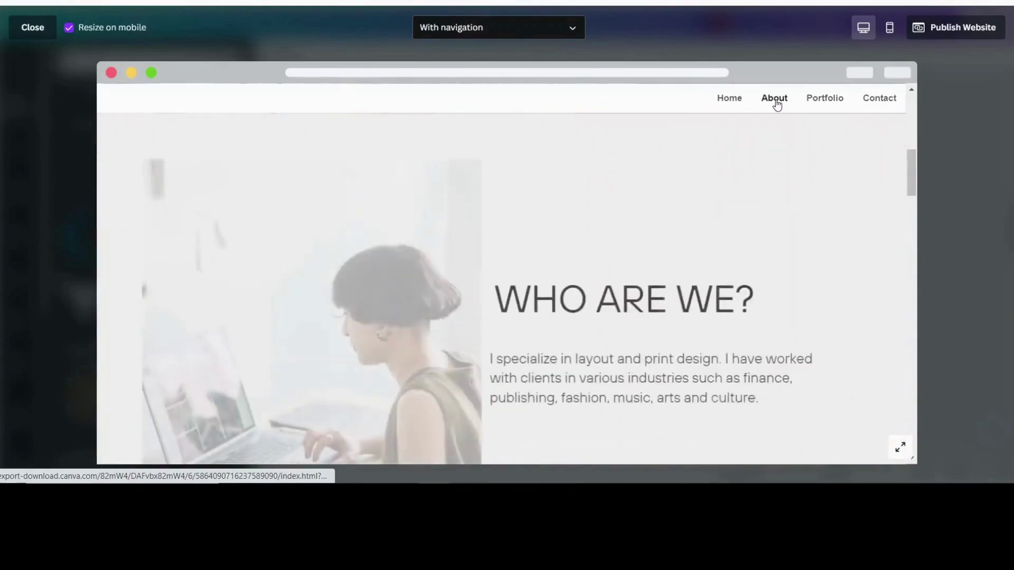
{"action": "scroll", "coordinate": [458, 302], "scroll_direction": "down", "scroll_amount": 4}
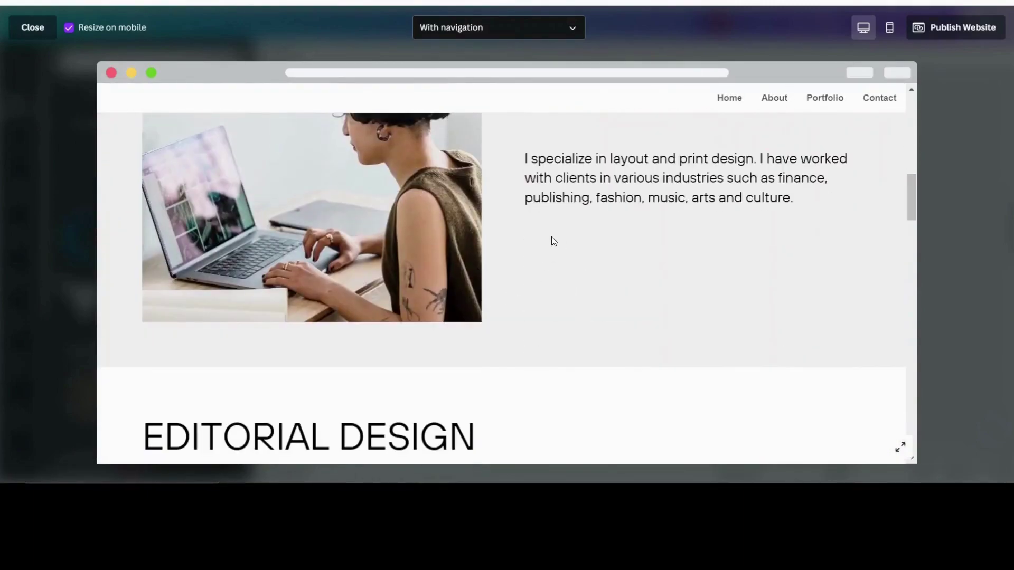
{"action": "scroll", "coordinate": [554, 241], "scroll_direction": "up", "scroll_amount": 3}
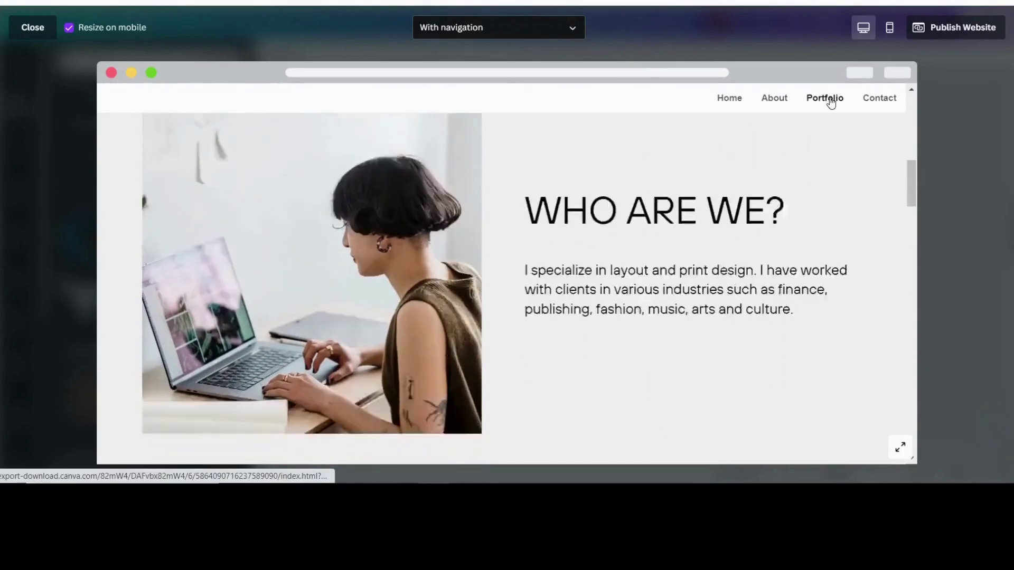
{"action": "left_click", "coordinate": [831, 102]}
{"action": "scroll", "coordinate": [590, 236], "scroll_direction": "down", "scroll_amount": 3}
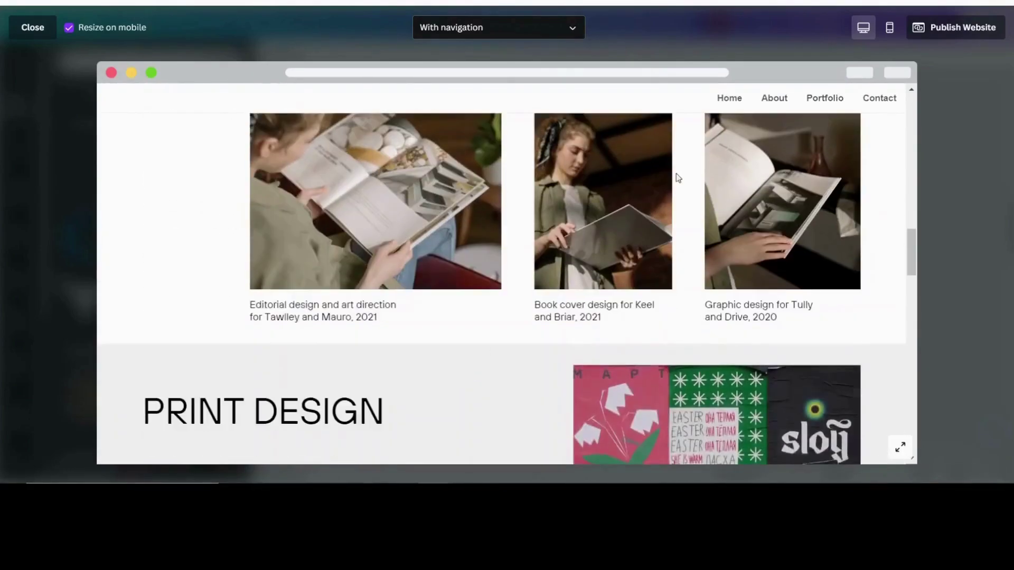
{"action": "left_click", "coordinate": [775, 97]}
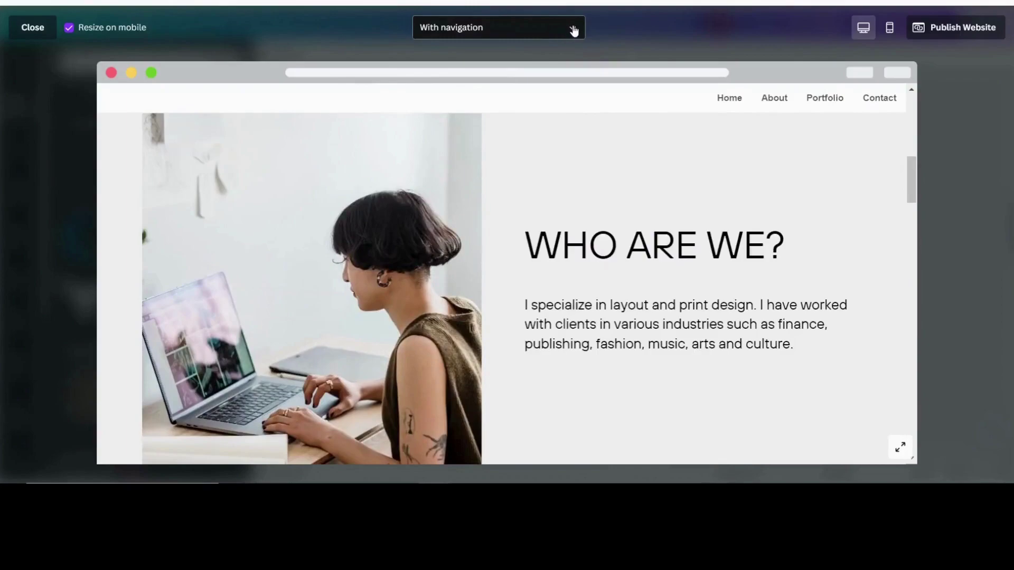
Start publishing the website to a free Canva domain and claim the subdomain "designing-lifestyles".
{"action": "left_click", "coordinate": [958, 29]}
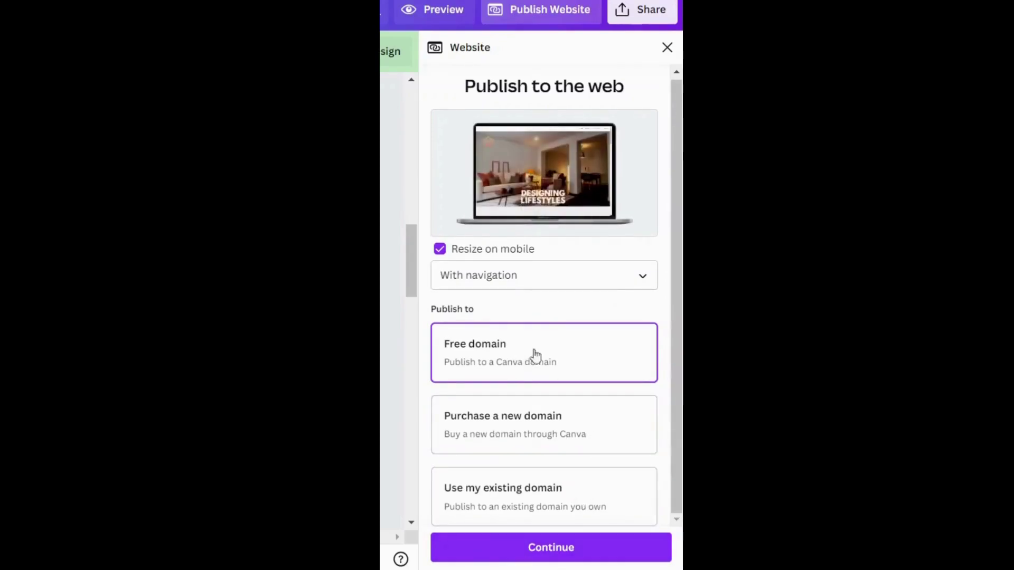
{"action": "left_click", "coordinate": [545, 552]}
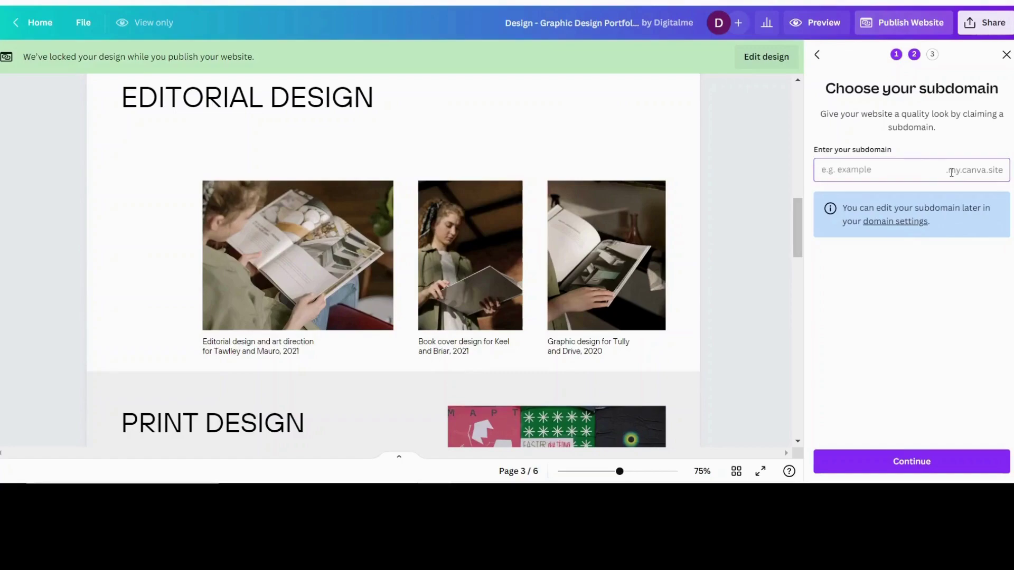
{"action": "type", "text": "designing-lifestyles"}
{"action": "left_click", "coordinate": [908, 455]}
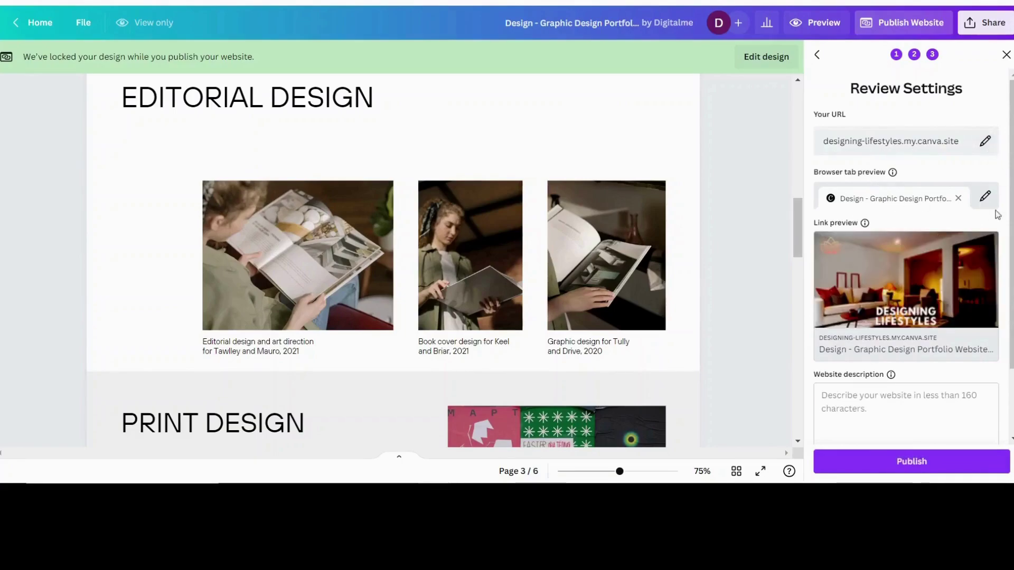
Set the website description to "Designing lifestyles the way you want it to be." and publish the website.
{"action": "scroll", "coordinate": [943, 292], "scroll_direction": "down", "scroll_amount": 2}
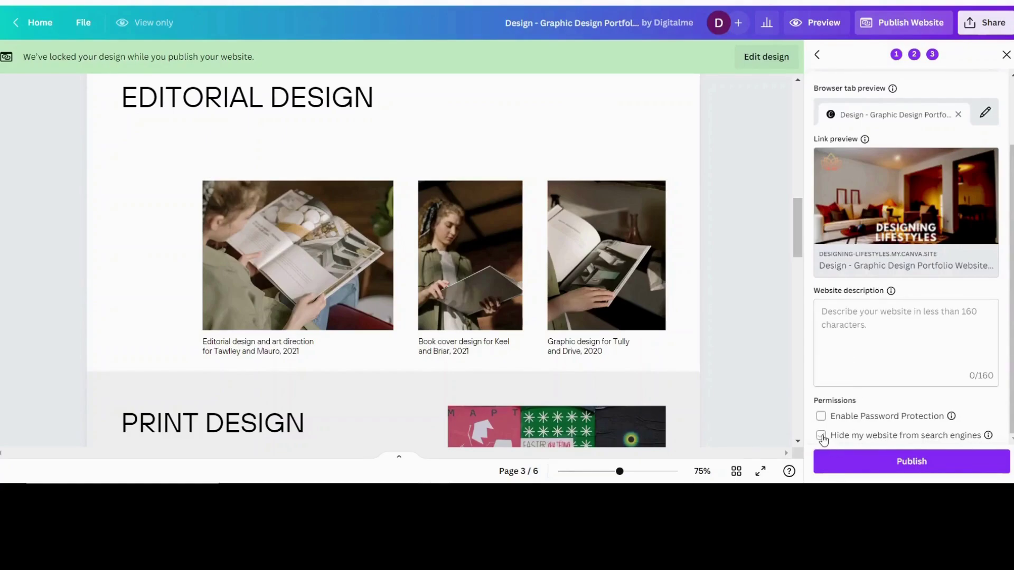
{"action": "mouse_move", "coordinate": [988, 437]}
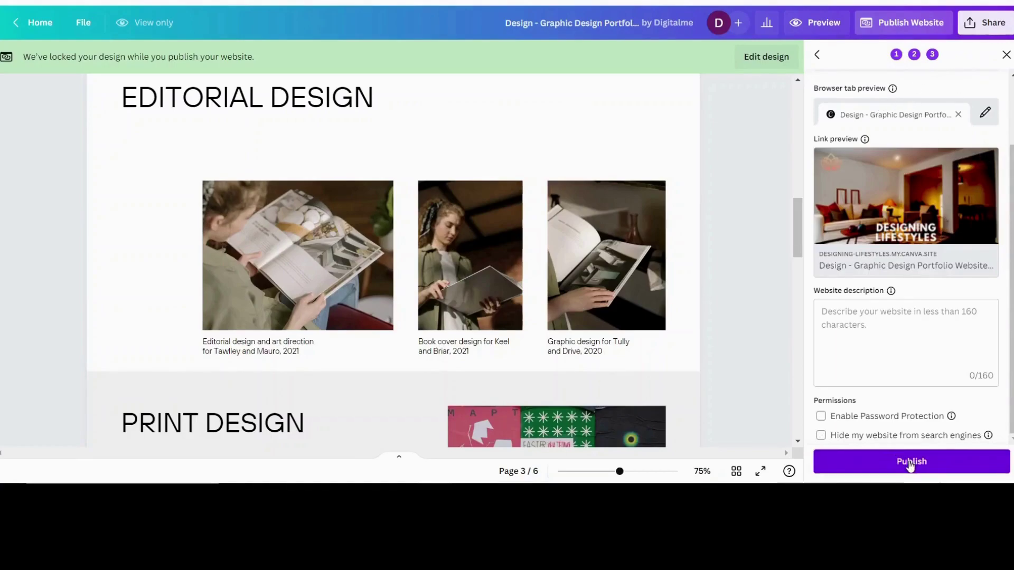
{"action": "left_click", "coordinate": [832, 313]}
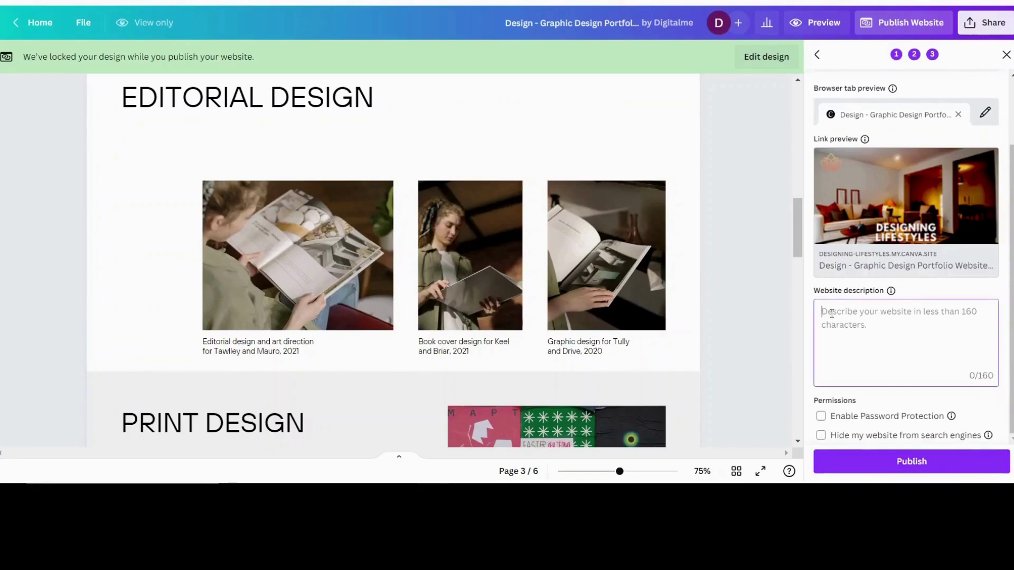
{"action": "type", "text": "D"}
{"action": "type", "text": "esigning "}
{"action": "type", "text": "your"}
{"action": "key", "text": "BackSpace"}
{"action": "key", "text": "BackSpace"}
{"action": "key", "text": "BackSpace"}
{"action": "key", "text": "BackSpace"}
{"action": "key", "text": "BackSpace"}
{"action": "type", "text": "lifestyles the way you want it to be."}
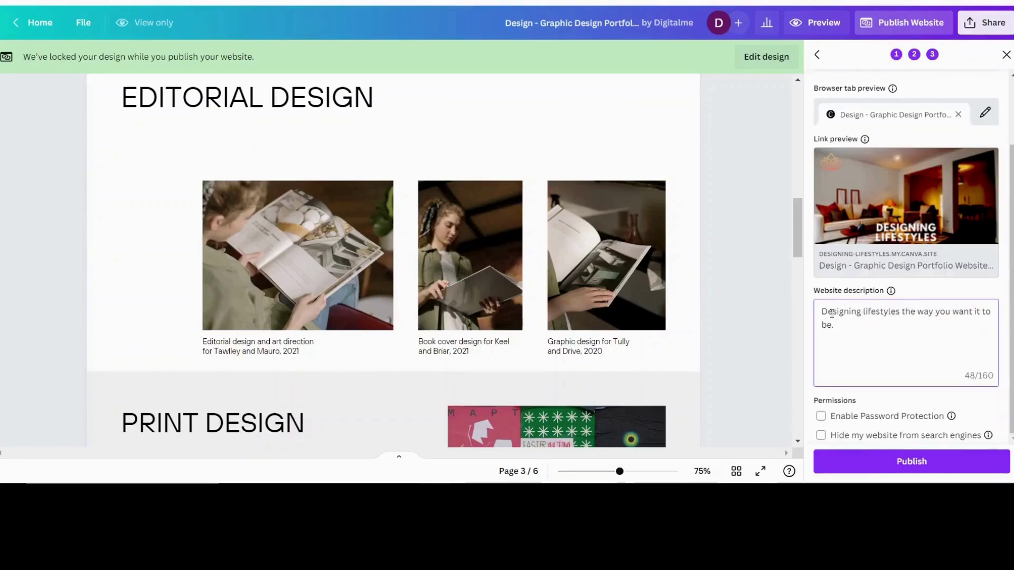
{"action": "left_click", "coordinate": [911, 463]}
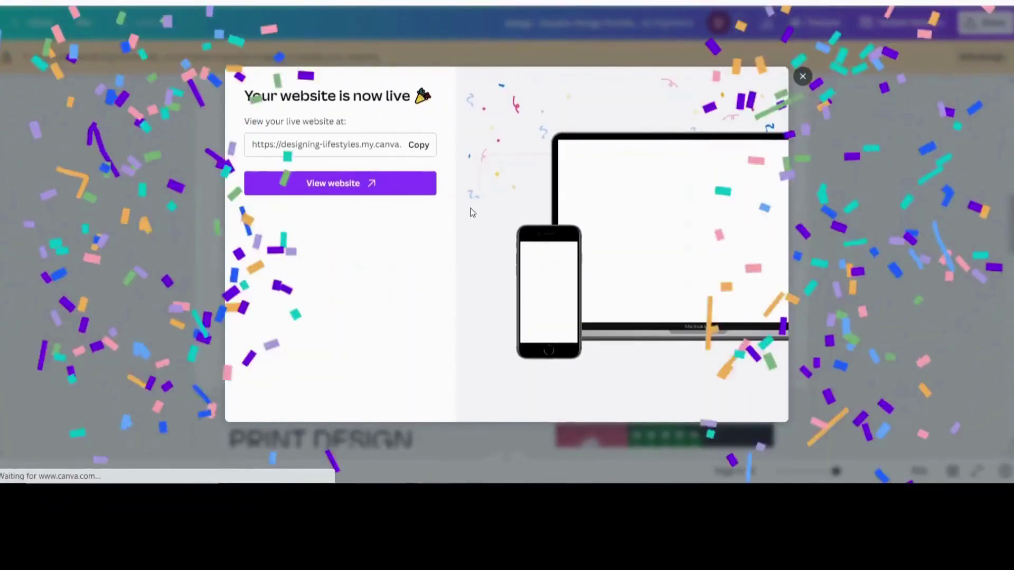
View the live website and look through its pages from the cover past the Print Design section.
{"action": "left_click", "coordinate": [350, 184]}
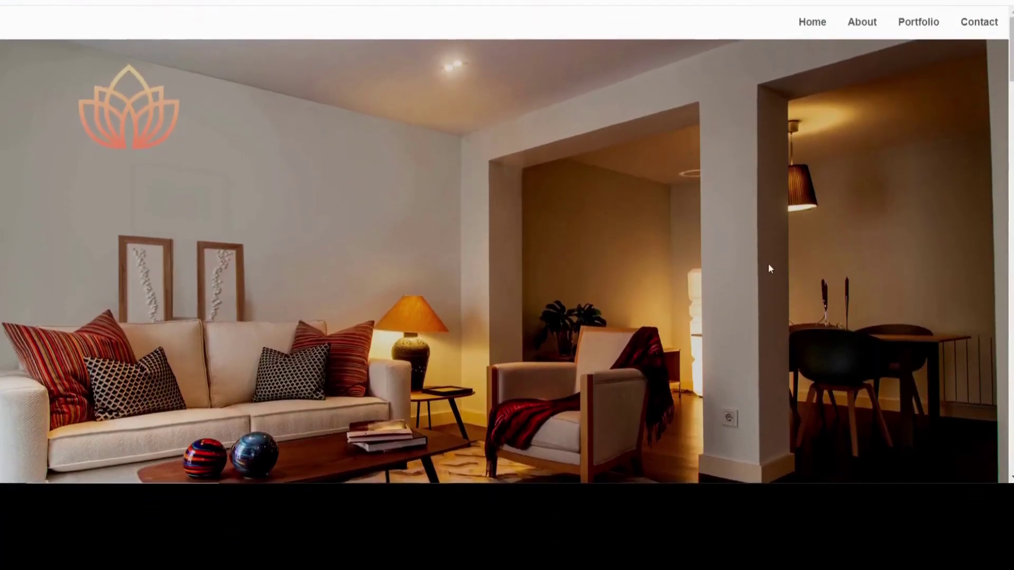
{"action": "scroll", "coordinate": [766, 264], "scroll_direction": "down", "scroll_amount": 15}
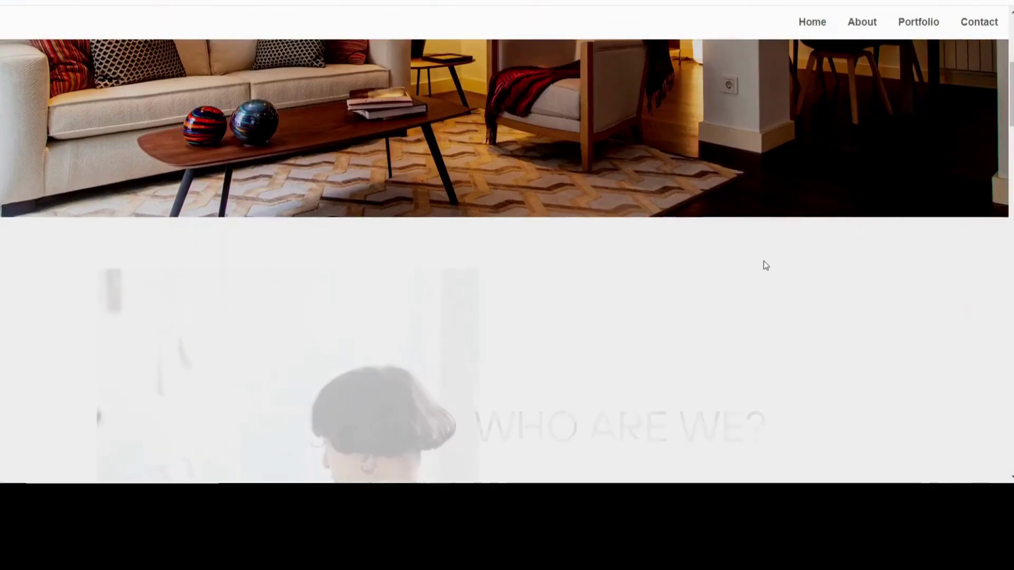
{"action": "scroll", "coordinate": [764, 261], "scroll_direction": "down", "scroll_amount": 18}
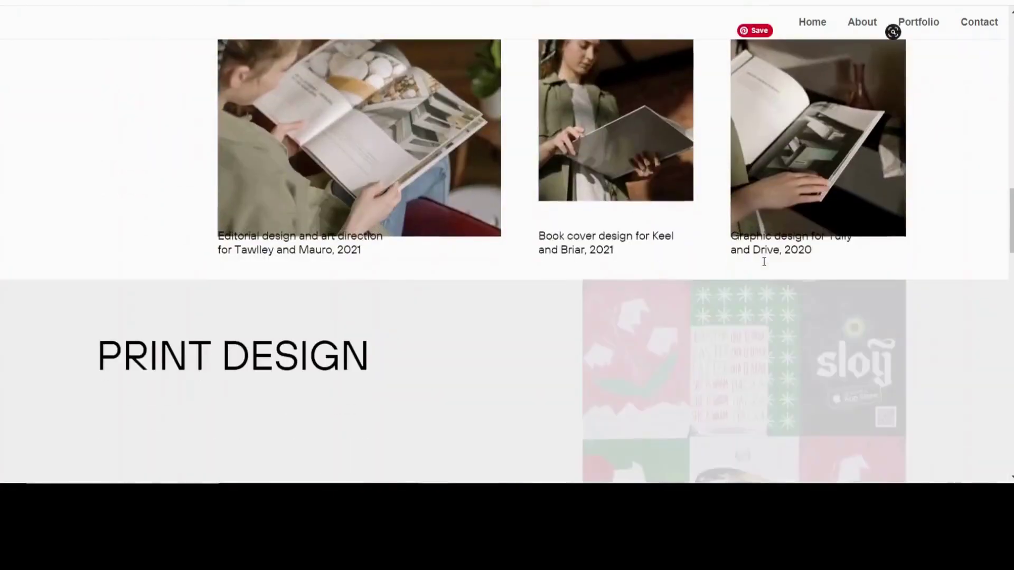
{"action": "scroll", "coordinate": [764, 264], "scroll_direction": "down", "scroll_amount": 15}
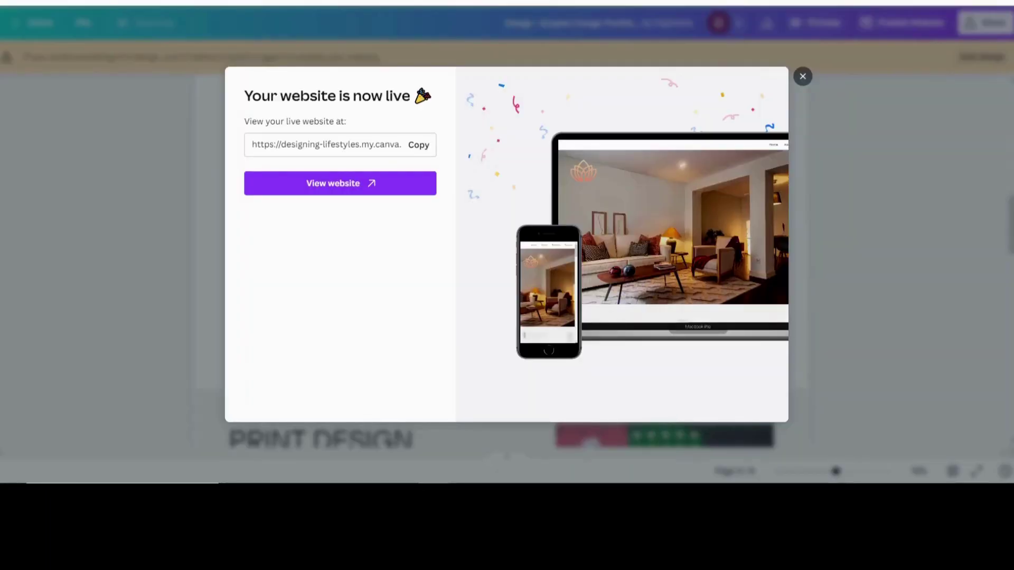
Dismiss the publishing confirmation and reopen the published design for editing.
{"action": "left_click", "coordinate": [803, 76]}
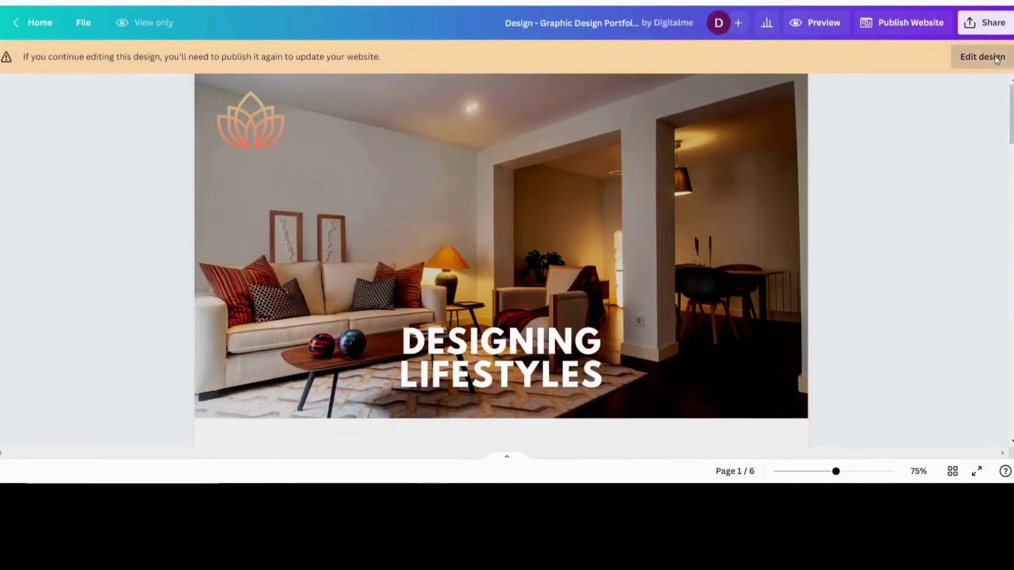
{"action": "left_click", "coordinate": [996, 58]}
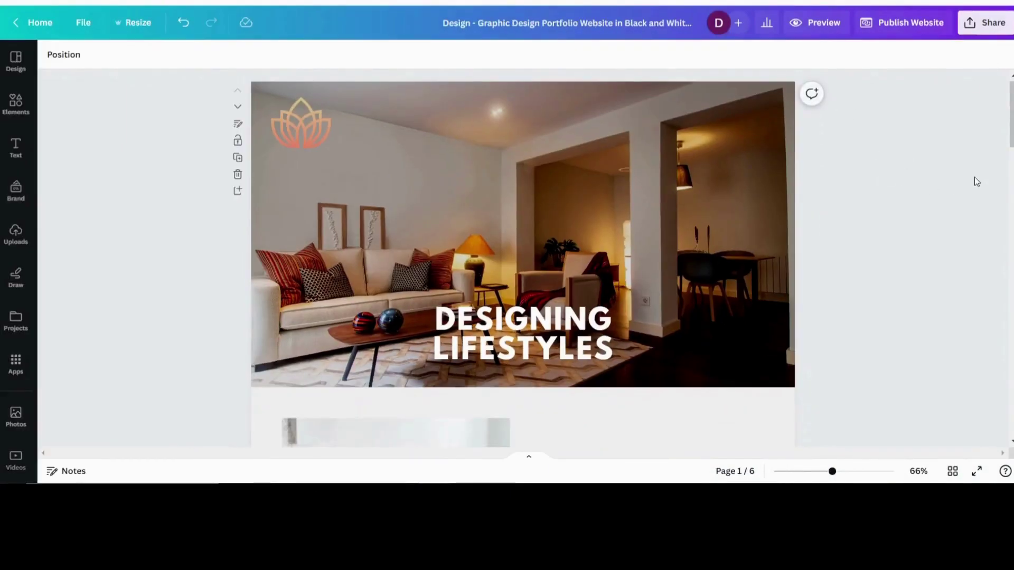